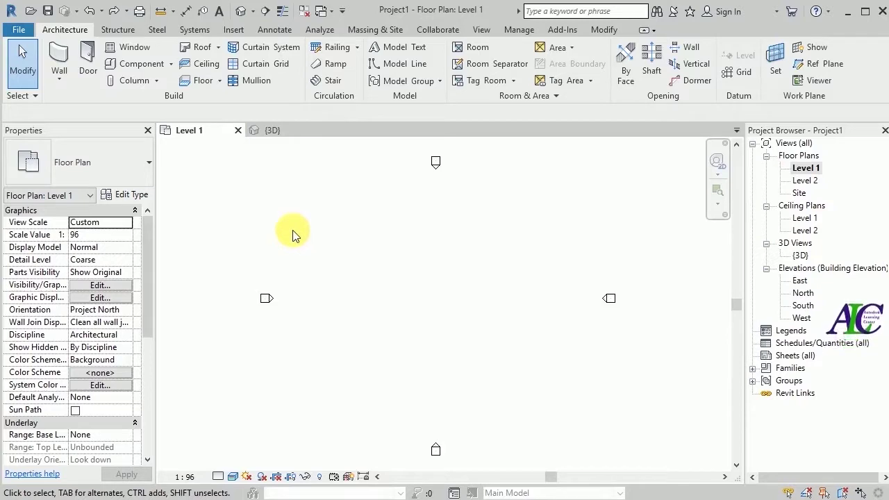
Draw a closed rectangle of four walls on Level 1
{"action": "left_click", "coordinate": [60, 61]}
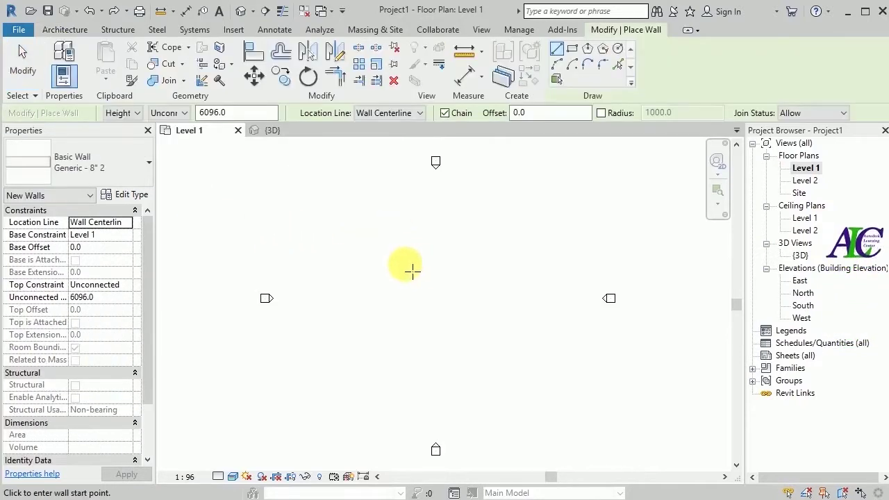
{"action": "left_click", "coordinate": [392, 264]}
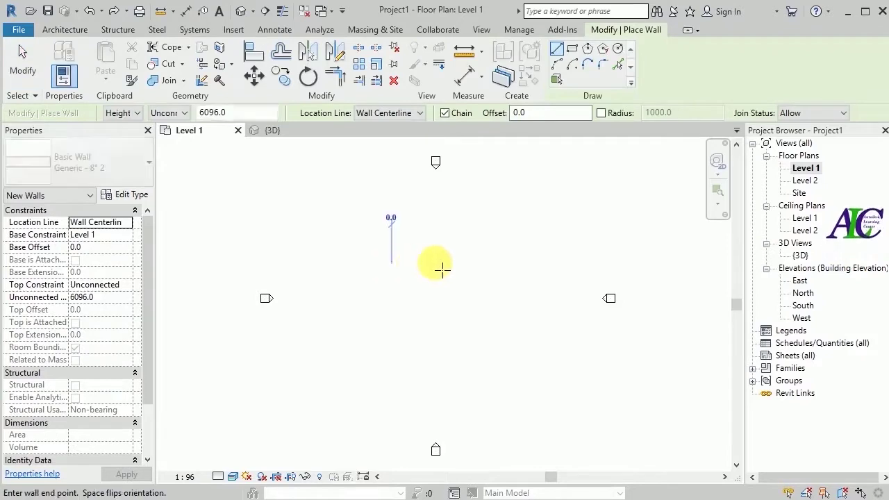
{"action": "left_click", "coordinate": [487, 264]}
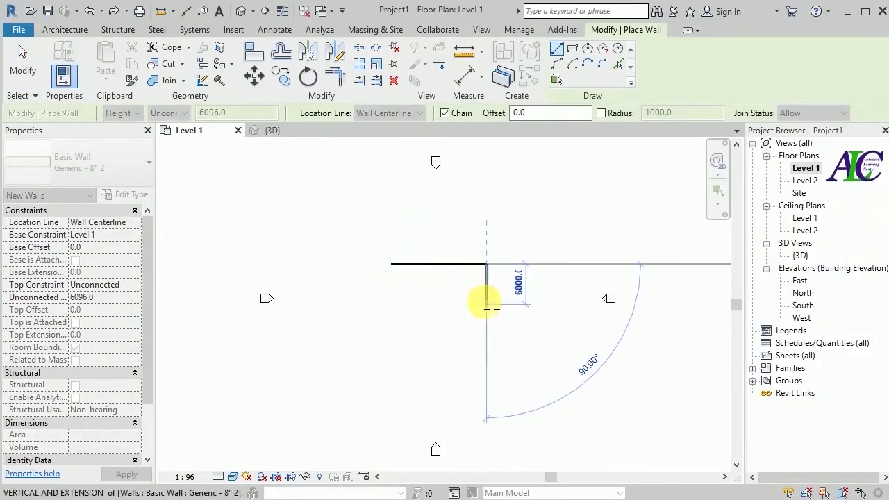
{"action": "left_click", "coordinate": [486, 304]}
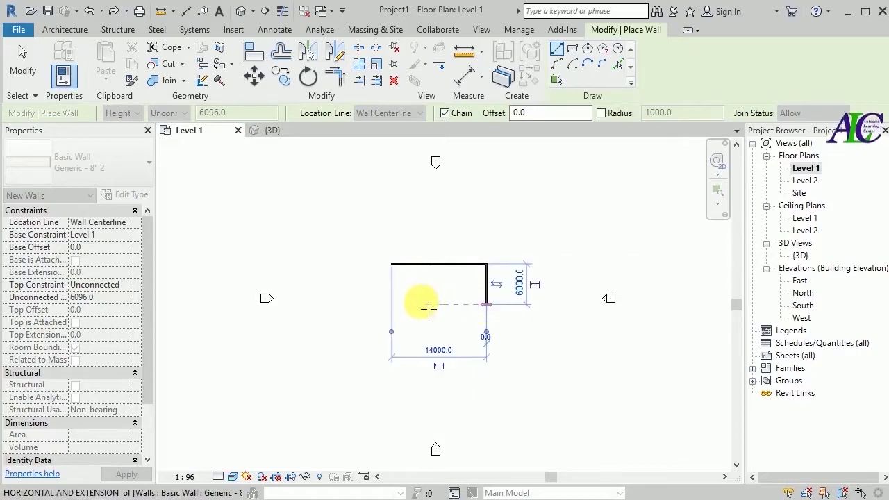
{"action": "left_click", "coordinate": [392, 304]}
{"action": "left_click", "coordinate": [392, 264]}
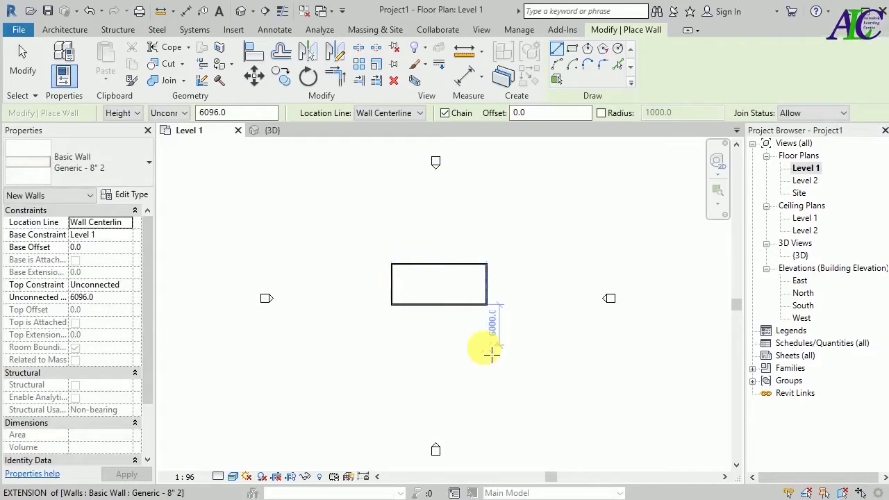
{"action": "key", "text": "Escape"}
{"action": "key", "text": "Escape"}
Set the four walls' top constraint to Up to level: Level 2 and view them in {3D}
{"action": "left_click_drag", "start_coordinate": [516, 248], "coordinate": [442, 302]}
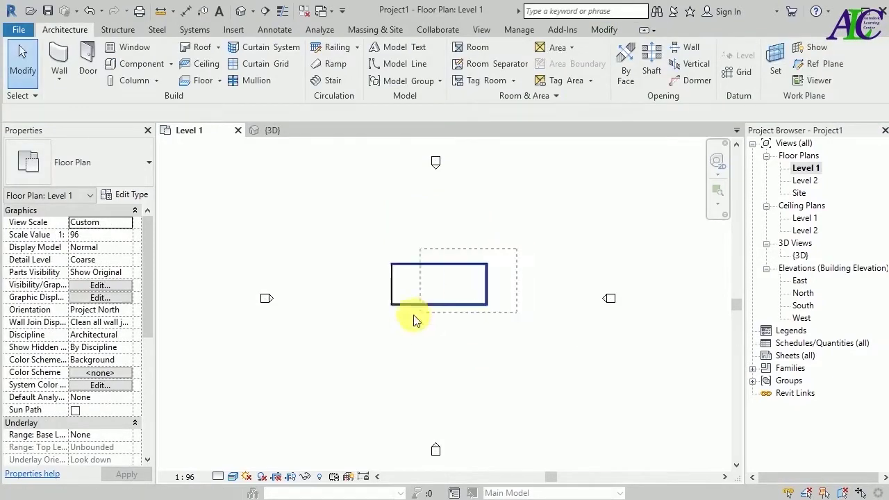
{"action": "left_click_drag", "start_coordinate": [368, 327], "coordinate": [336, 321]}
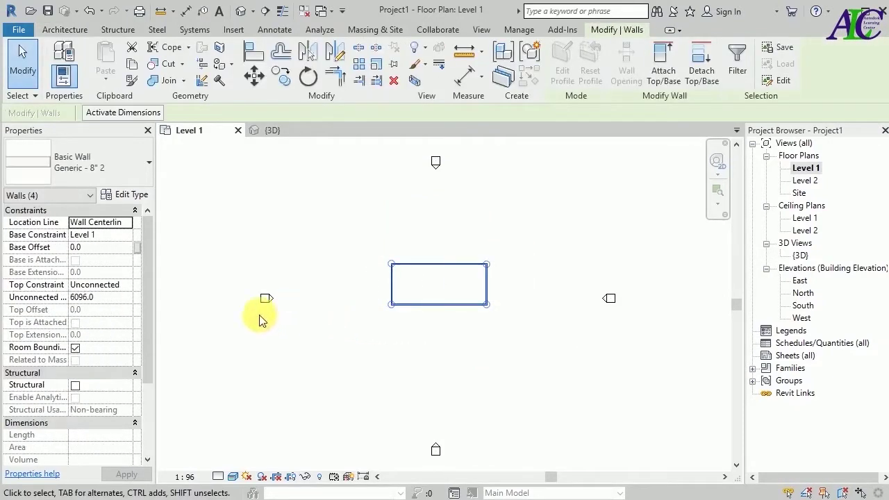
{"action": "left_click", "coordinate": [126, 285]}
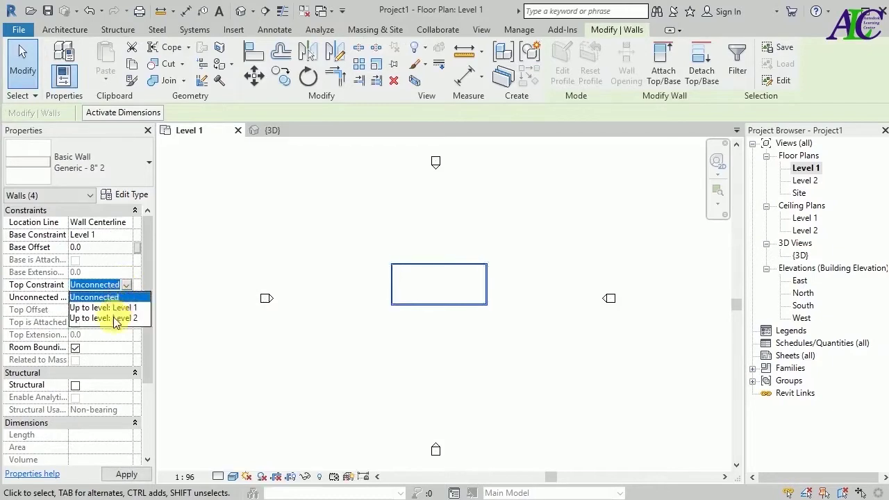
{"action": "left_click", "coordinate": [116, 318]}
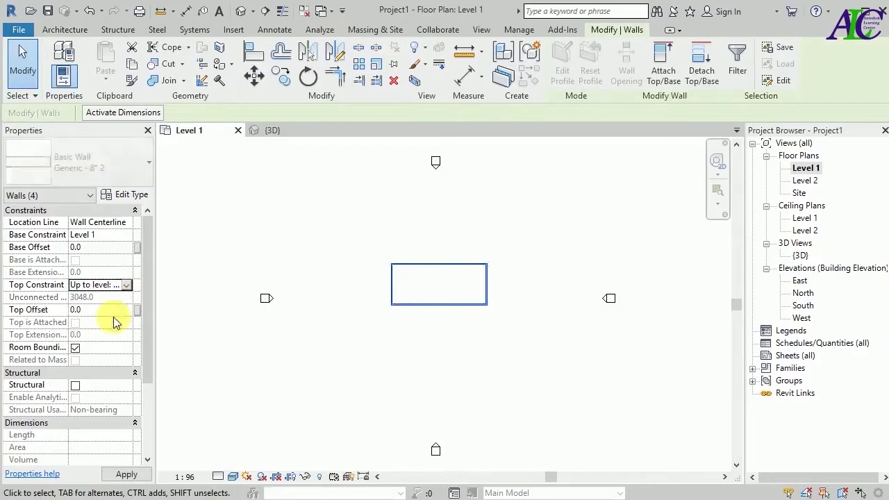
{"action": "left_click", "coordinate": [370, 380]}
{"action": "left_click", "coordinate": [292, 136]}
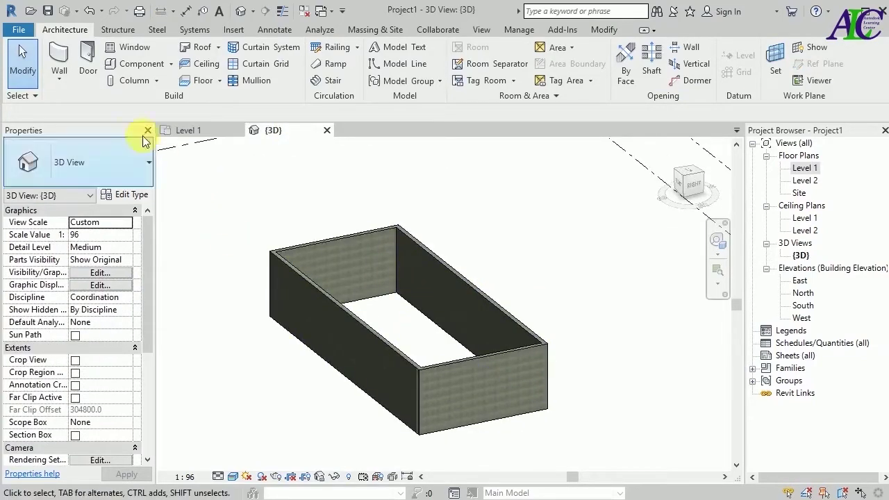
Create a Model In-Place family in the Walls category, keeping the name Walls 1
{"action": "left_click", "coordinate": [171, 65]}
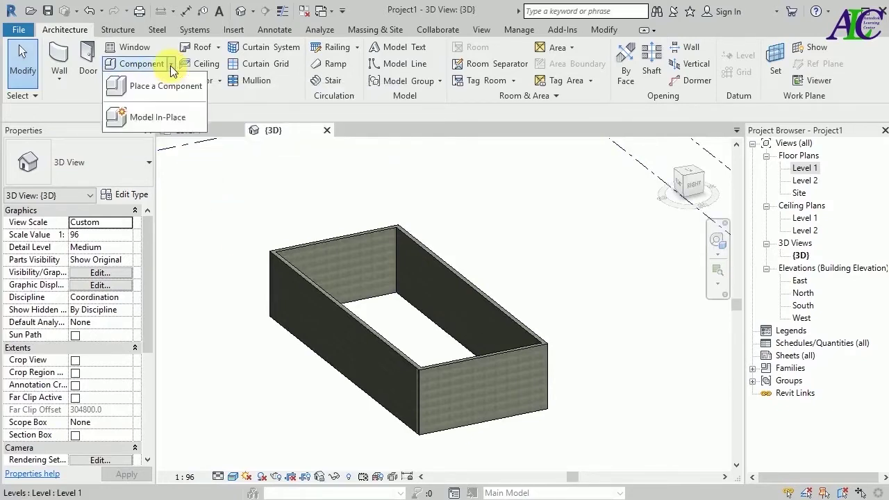
{"action": "left_click", "coordinate": [173, 115]}
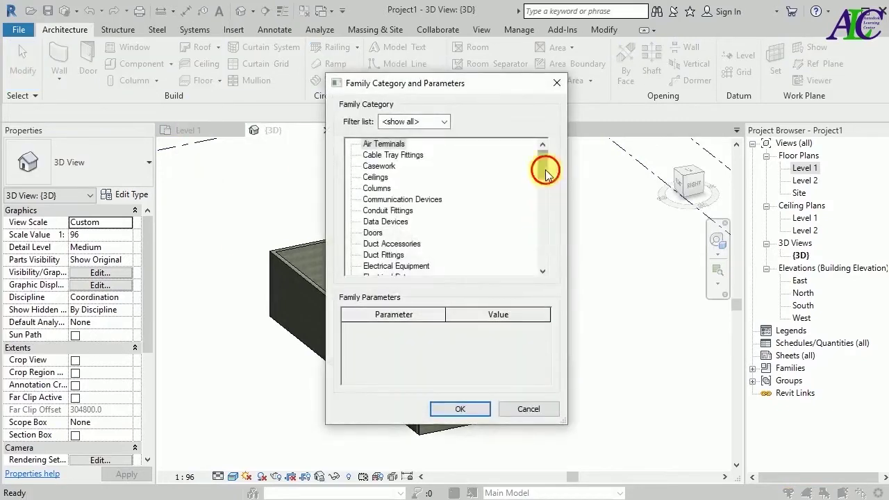
{"action": "left_click_drag", "start_coordinate": [546, 172], "coordinate": [539, 290]}
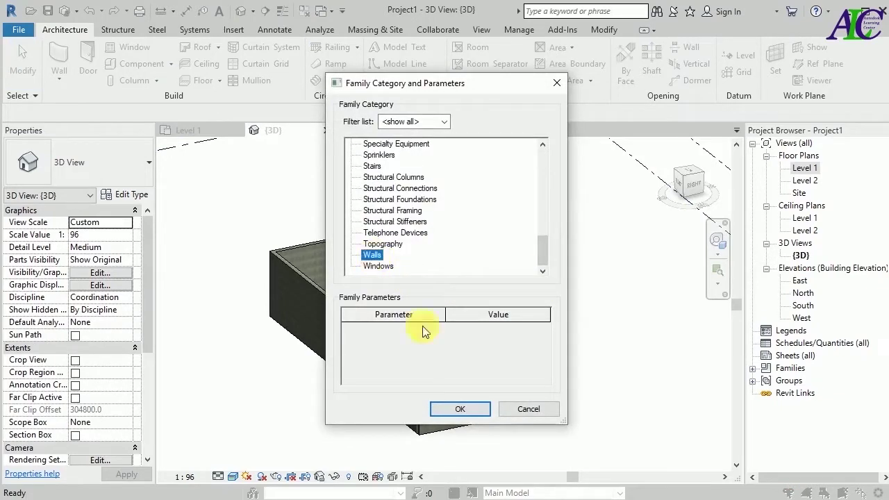
{"action": "left_click", "coordinate": [462, 409]}
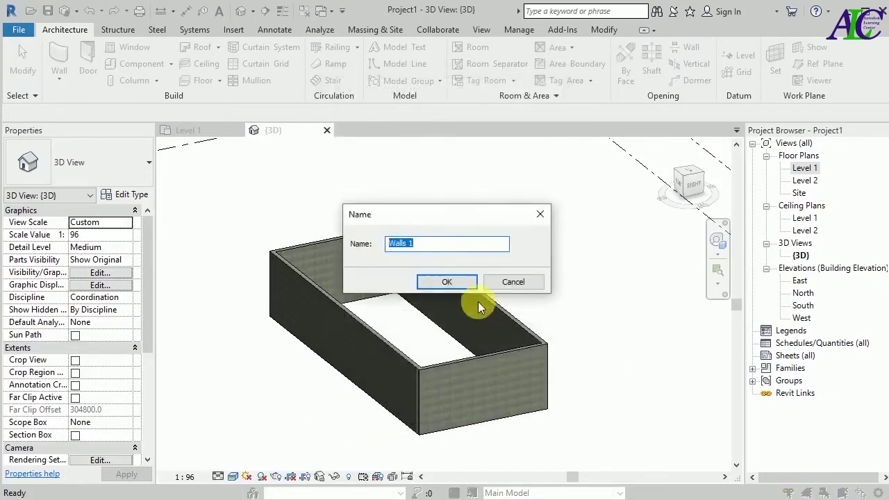
{"action": "left_click", "coordinate": [461, 285]}
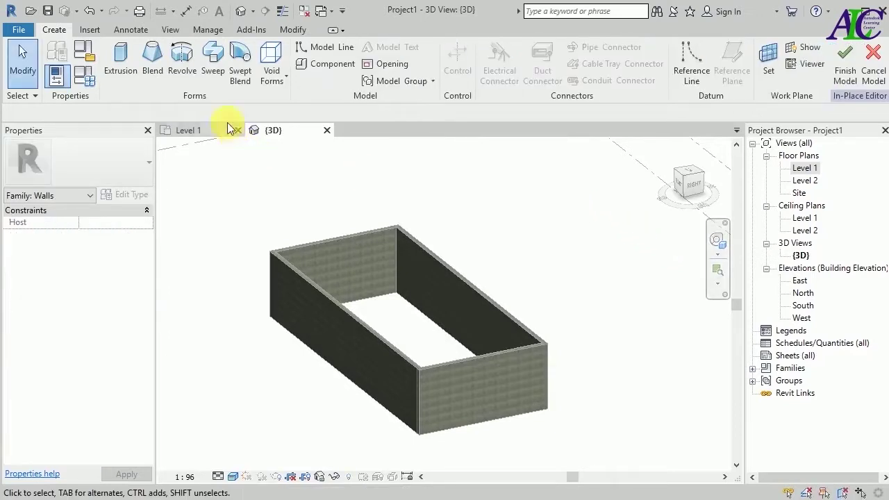
Start a sweep and pick the walls' top edges as its path
{"action": "left_click", "coordinate": [214, 77]}
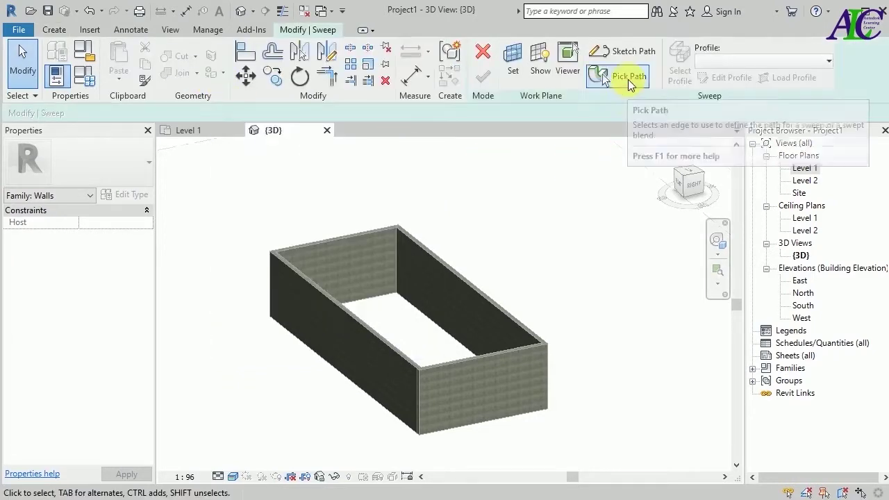
{"action": "left_click", "coordinate": [628, 81]}
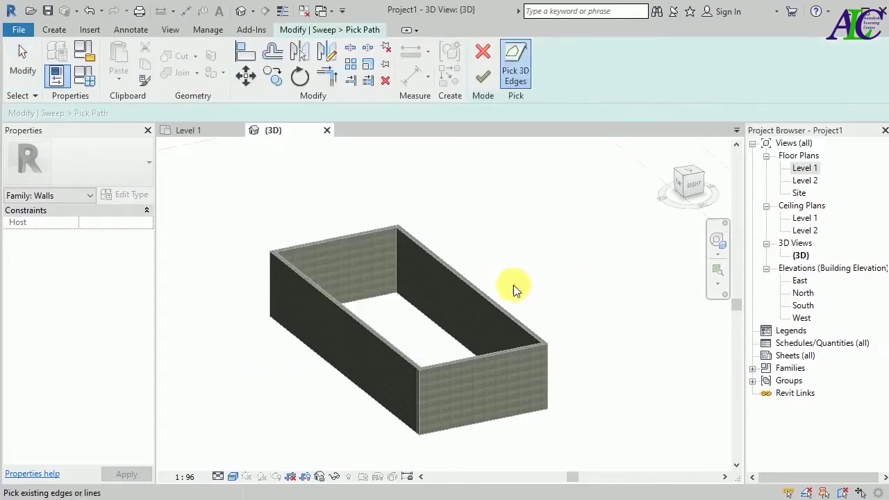
{"action": "scroll", "coordinate": [472, 270], "scroll_direction": "up", "scroll_amount": 2}
{"action": "scroll", "coordinate": [474, 259], "scroll_direction": "up", "scroll_amount": 1}
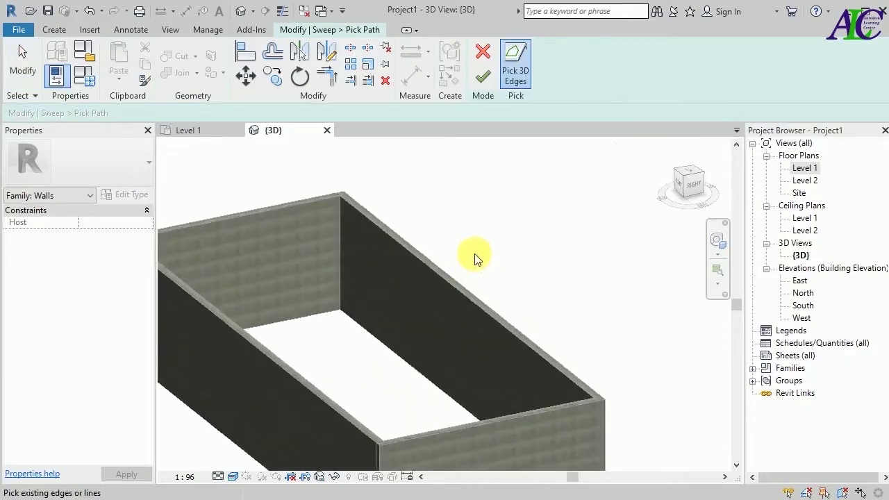
{"action": "scroll", "coordinate": [514, 306], "scroll_direction": "down", "scroll_amount": 2}
{"action": "scroll", "coordinate": [497, 395], "scroll_direction": "up", "scroll_amount": 2}
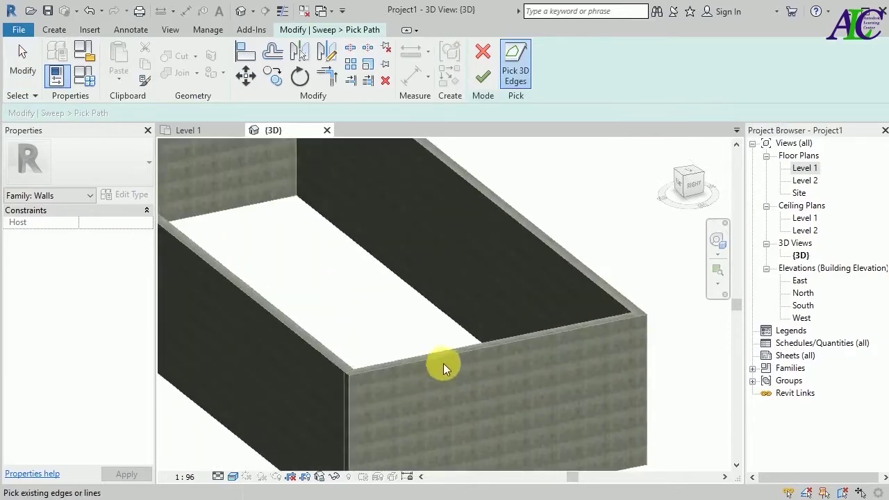
{"action": "left_click", "coordinate": [447, 357]}
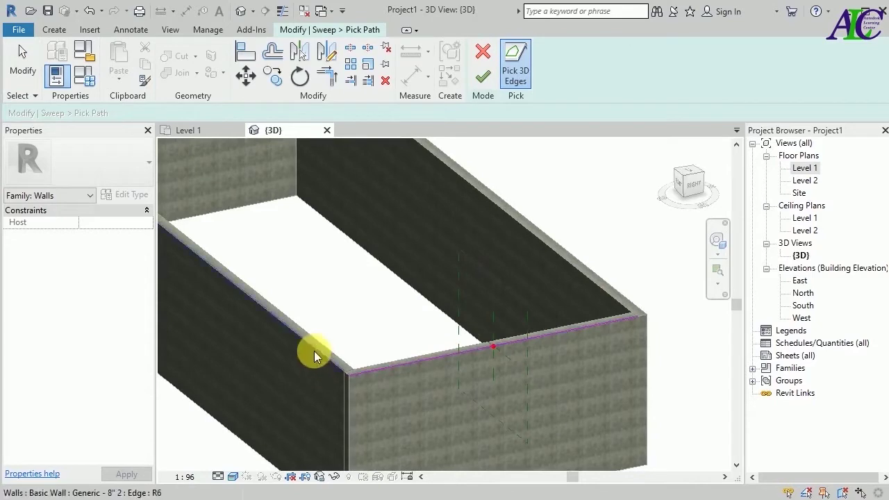
{"action": "left_click", "coordinate": [577, 259]}
{"action": "scroll", "coordinate": [486, 345], "scroll_direction": "down", "scroll_amount": 2}
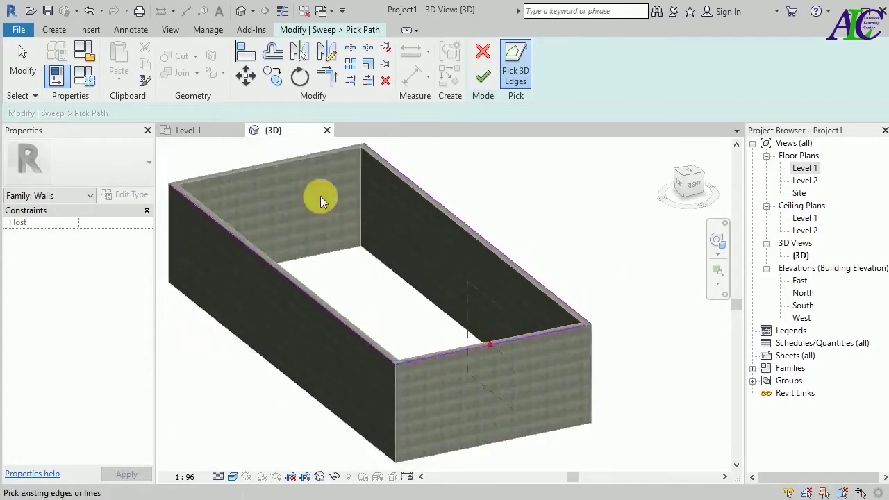
{"action": "scroll", "coordinate": [193, 155], "scroll_direction": "up", "scroll_amount": 3}
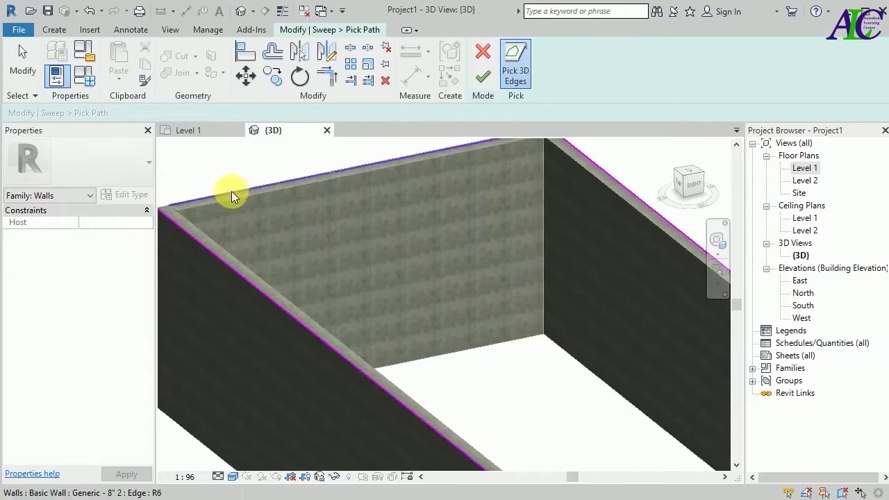
{"action": "left_click", "coordinate": [232, 191]}
{"action": "scroll", "coordinate": [427, 243], "scroll_direction": "down", "scroll_amount": 3}
{"action": "scroll", "coordinate": [253, 216], "scroll_direction": "up", "scroll_amount": 4}
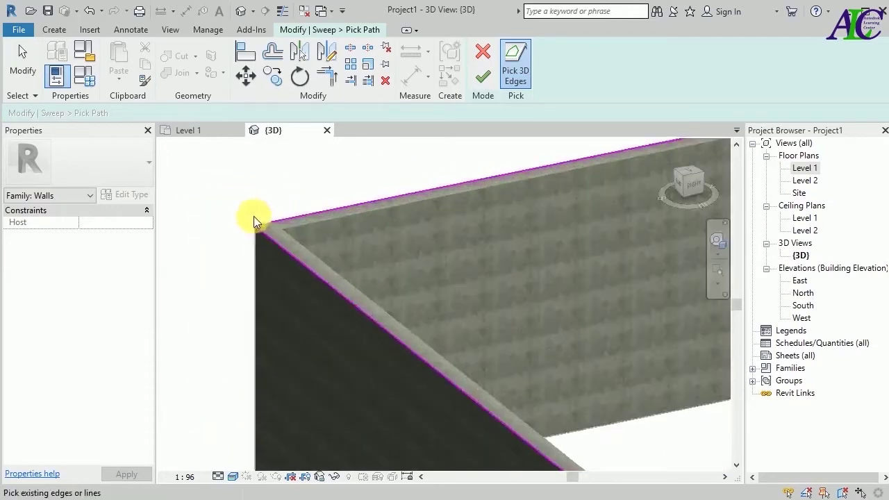
Trim the path lines to meet at the left and far corners
{"action": "left_click", "coordinate": [327, 76]}
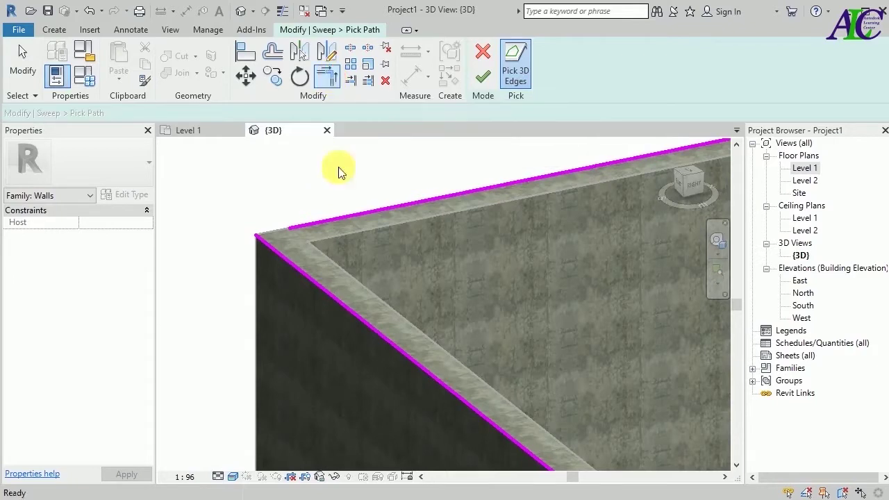
{"action": "left_click", "coordinate": [284, 261]}
{"action": "left_click", "coordinate": [310, 224]}
{"action": "scroll", "coordinate": [219, 272], "scroll_direction": "down", "scroll_amount": 3}
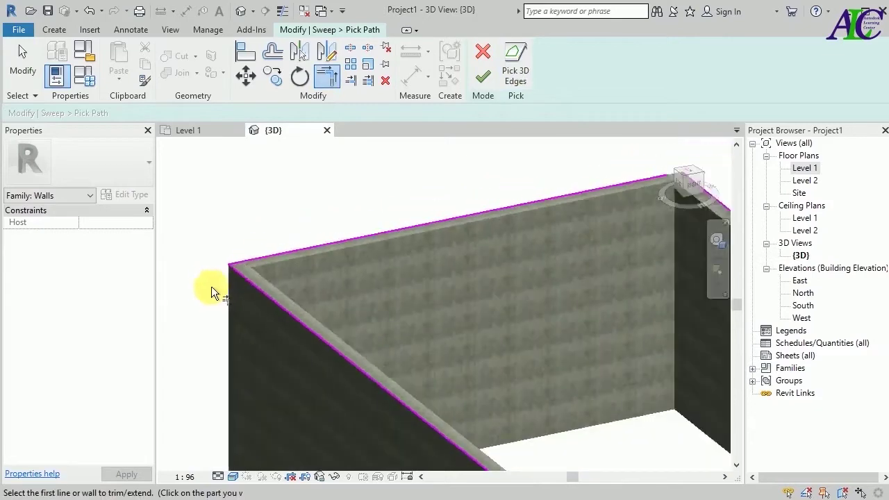
{"action": "scroll", "coordinate": [211, 286], "scroll_direction": "down", "scroll_amount": 1}
{"action": "scroll", "coordinate": [548, 198], "scroll_direction": "up", "scroll_amount": 4}
{"action": "middle_click_drag", "start_coordinate": [537, 221], "coordinate": [496, 236]}
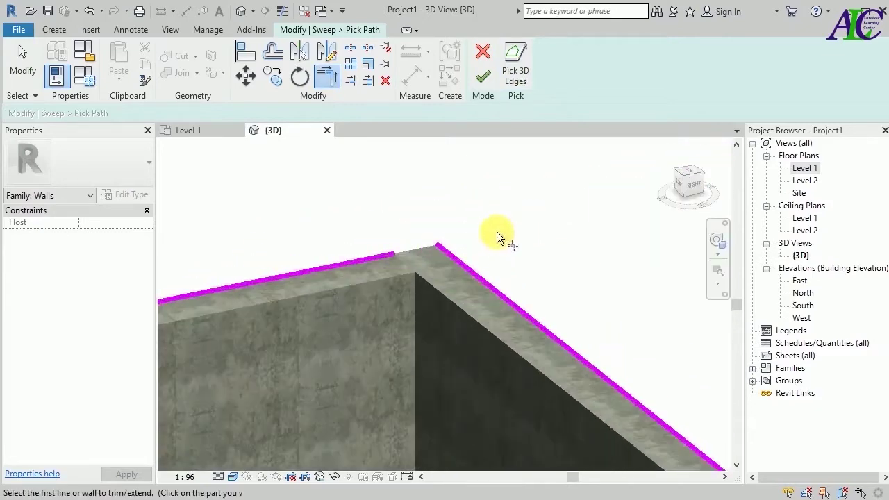
{"action": "left_click", "coordinate": [456, 260]}
{"action": "left_click", "coordinate": [374, 261]}
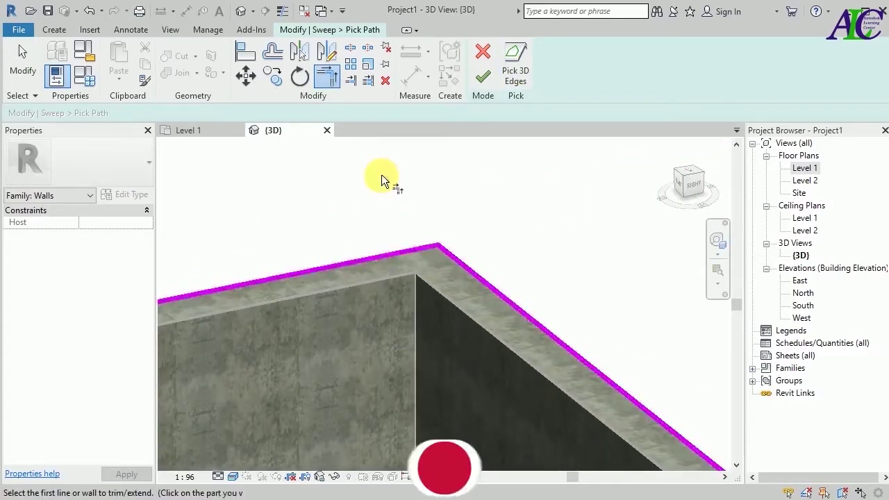
{"action": "scroll", "coordinate": [383, 176], "scroll_direction": "down", "scroll_amount": 2}
{"action": "scroll", "coordinate": [382, 175], "scroll_direction": "down", "scroll_amount": 2}
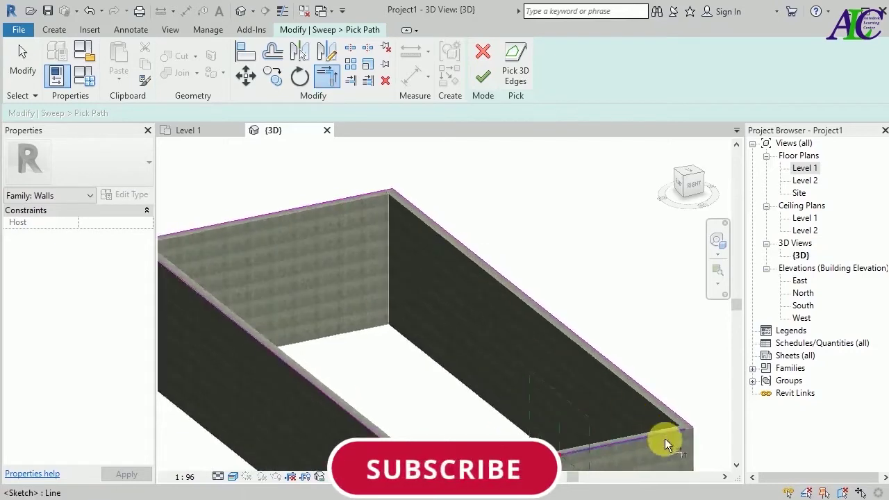
{"action": "scroll", "coordinate": [664, 438], "scroll_direction": "up", "scroll_amount": 2}
{"action": "scroll", "coordinate": [678, 440], "scroll_direction": "up", "scroll_amount": 2}
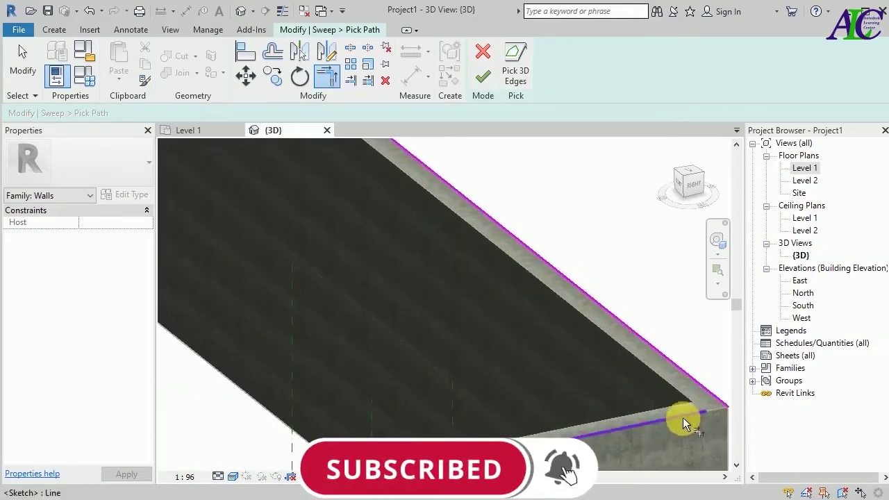
Trim the remaining path corners and finish the sweep path
{"action": "left_click", "coordinate": [683, 419]}
{"action": "left_click", "coordinate": [687, 378]}
{"action": "scroll", "coordinate": [483, 245], "scroll_direction": "down", "scroll_amount": 3}
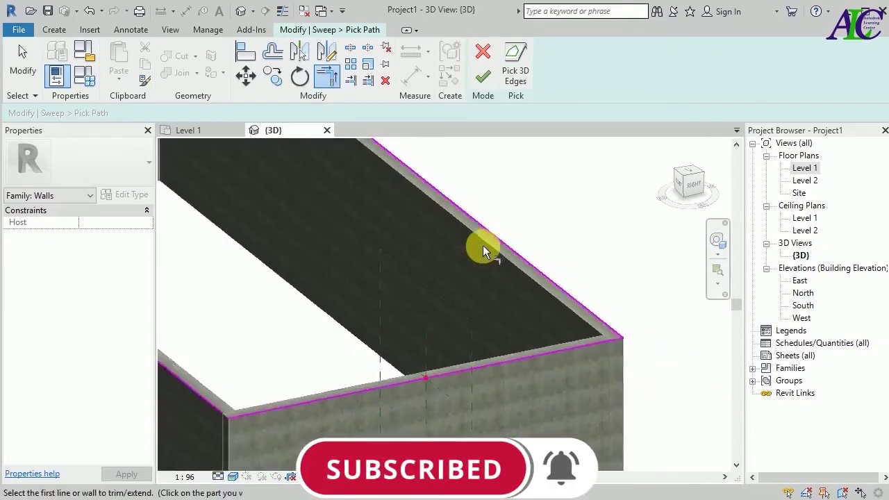
{"action": "scroll", "coordinate": [345, 336], "scroll_direction": "up", "scroll_amount": 1}
{"action": "scroll", "coordinate": [243, 356], "scroll_direction": "up", "scroll_amount": 2}
{"action": "scroll", "coordinate": [410, 408], "scroll_direction": "up", "scroll_amount": 2}
{"action": "left_click", "coordinate": [391, 395]}
{"action": "left_click", "coordinate": [337, 389]}
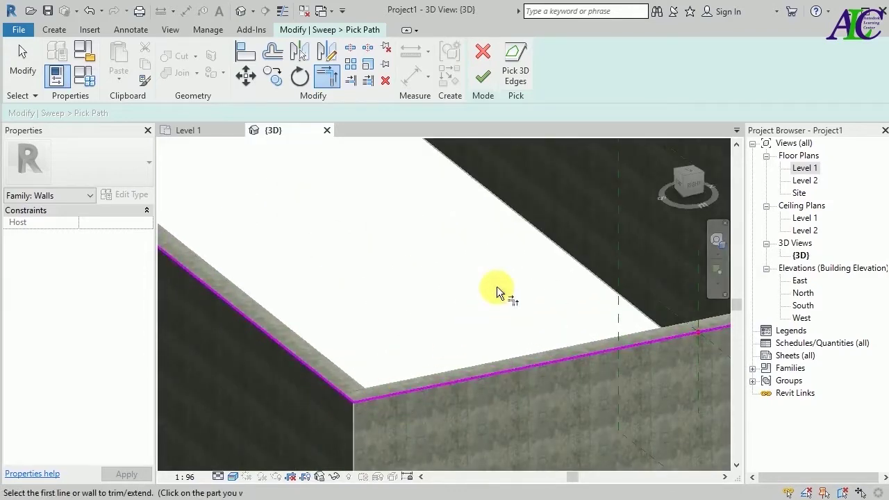
{"action": "left_click", "coordinate": [482, 76]}
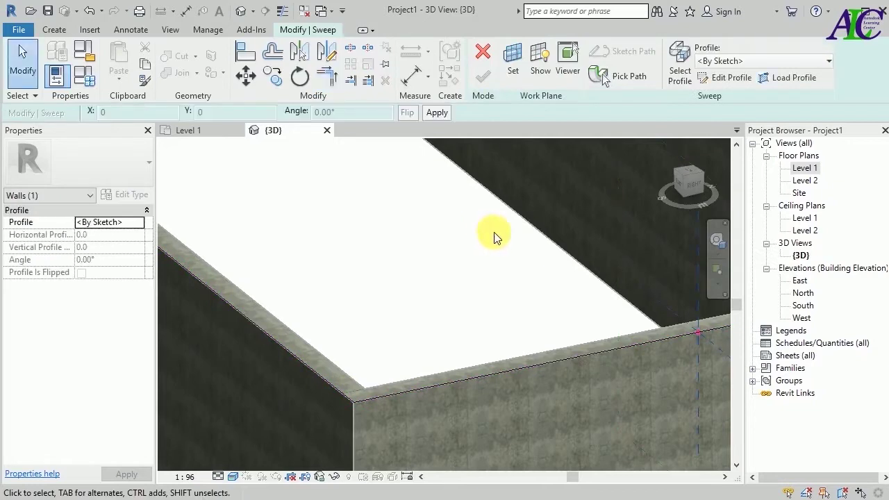
Rotate the ViewCube from the Right view to the Front view of the wall end, then edit the profile
{"action": "left_click", "coordinate": [698, 192]}
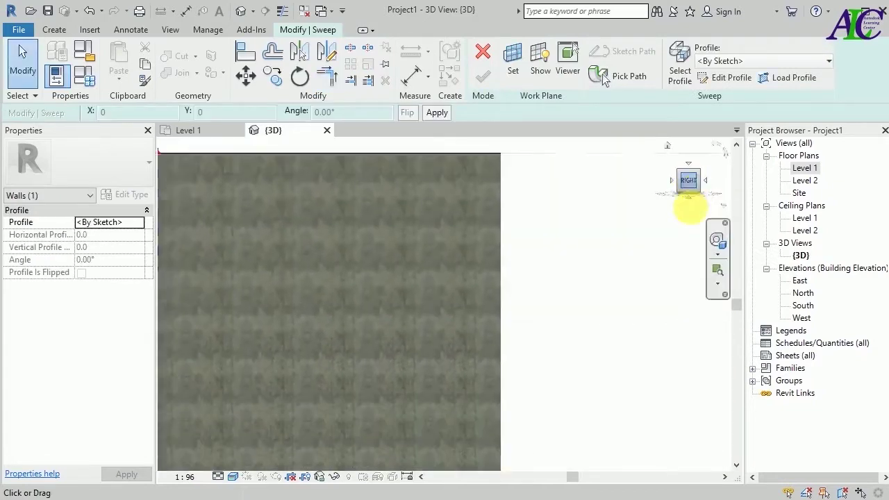
{"action": "mouse_move", "coordinate": [687, 181]}
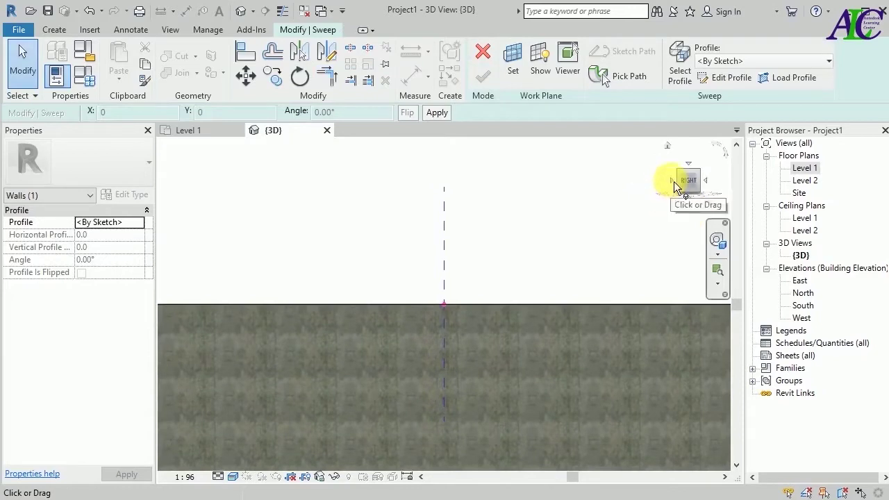
{"action": "left_click", "coordinate": [709, 179]}
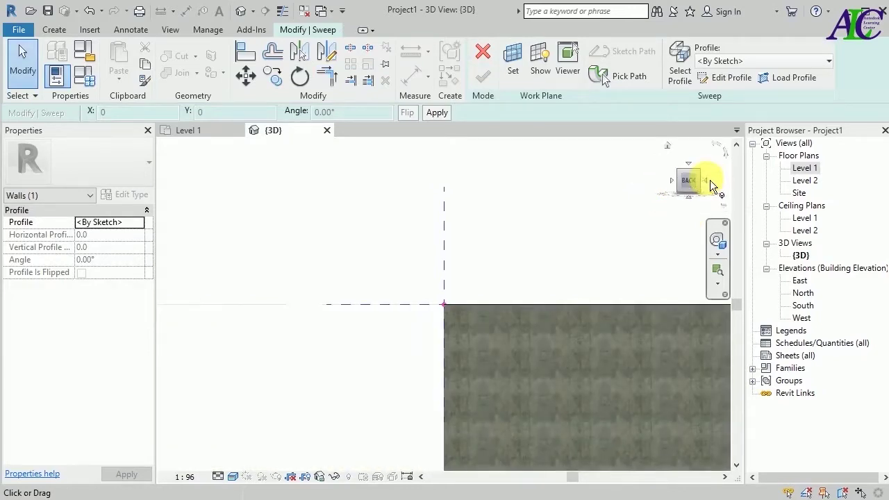
{"action": "left_click", "coordinate": [710, 180]}
{"action": "left_click", "coordinate": [710, 179]}
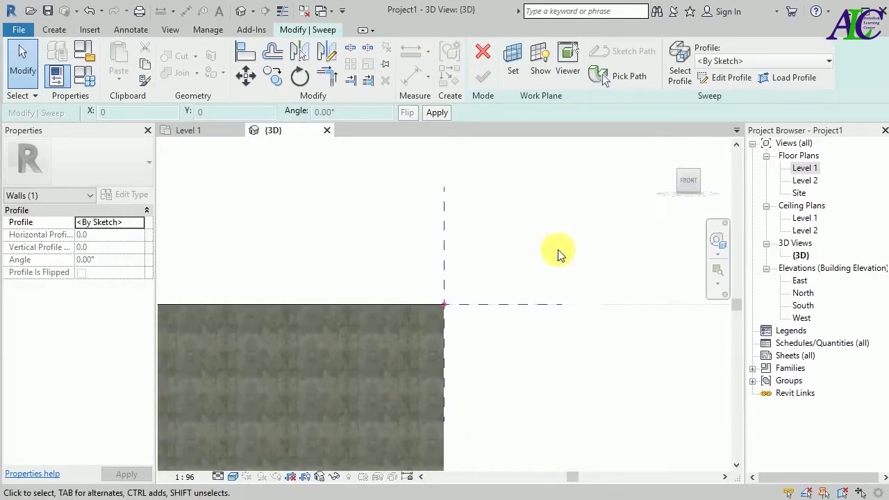
{"action": "scroll", "coordinate": [429, 269], "scroll_direction": "down", "scroll_amount": 2}
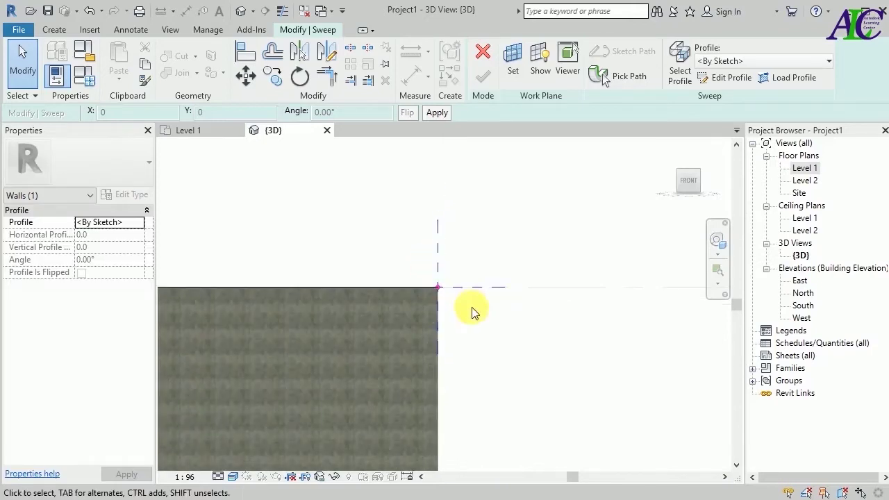
{"action": "left_click", "coordinate": [729, 80]}
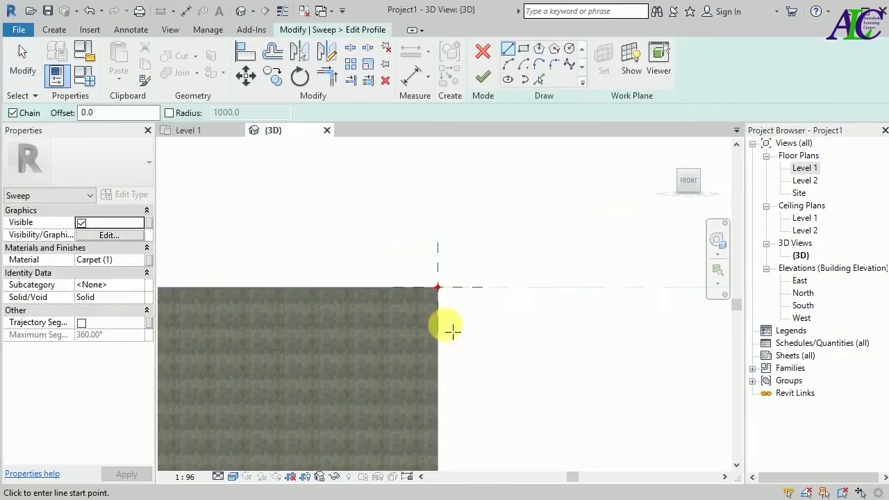
Draw a 400 horizontal top line and a vertical line down the wall face
{"action": "scroll", "coordinate": [445, 325], "scroll_direction": "up", "scroll_amount": 2}
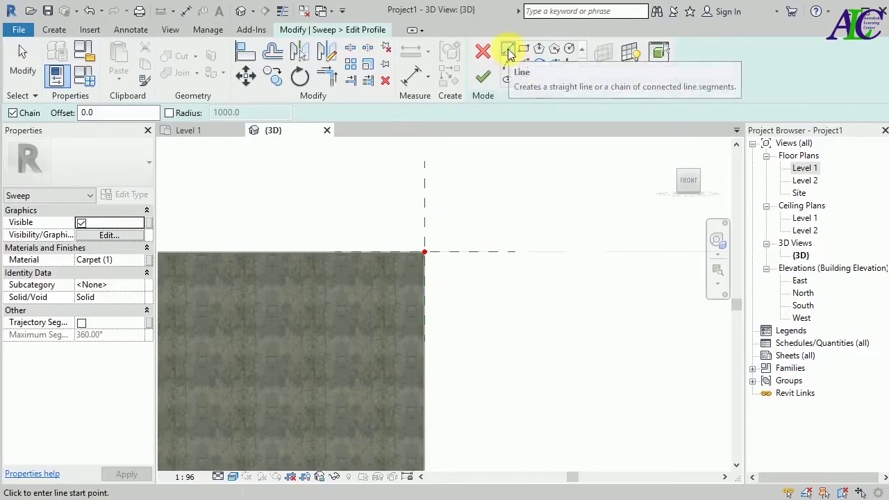
{"action": "left_click", "coordinate": [425, 251]}
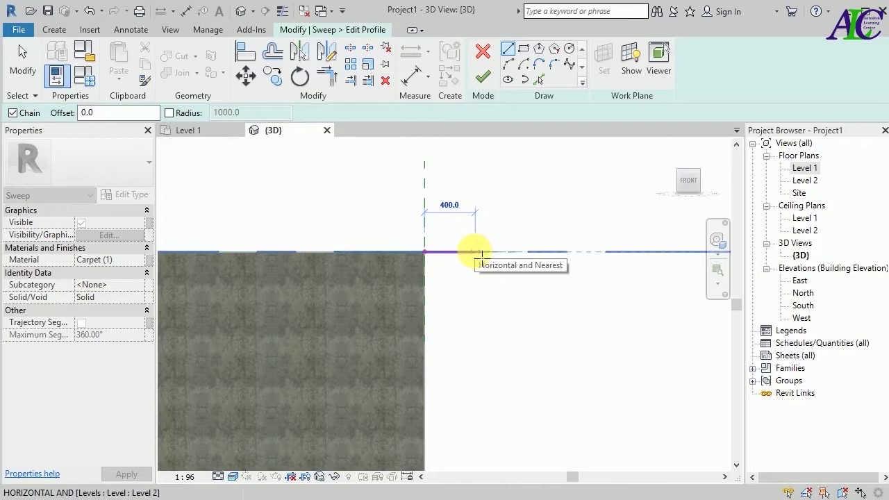
{"action": "left_click", "coordinate": [477, 253]}
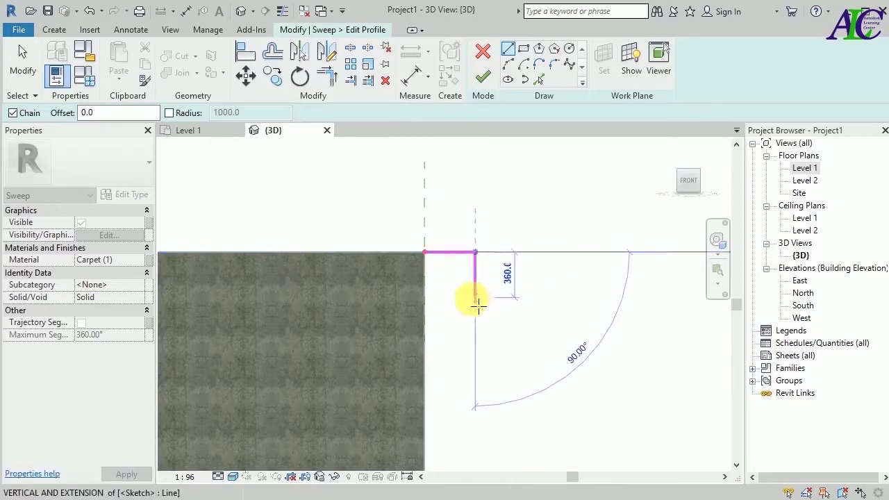
{"action": "scroll", "coordinate": [478, 304], "scroll_direction": "up", "scroll_amount": 1}
{"action": "scroll", "coordinate": [478, 302], "scroll_direction": "up", "scroll_amount": 2}
{"action": "scroll", "coordinate": [478, 303], "scroll_direction": "up", "scroll_amount": 1}
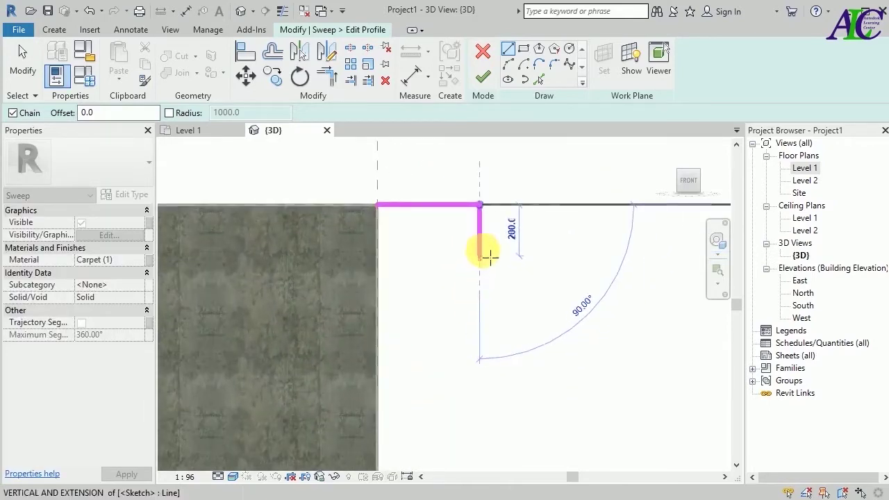
{"action": "key", "text": "Escape"}
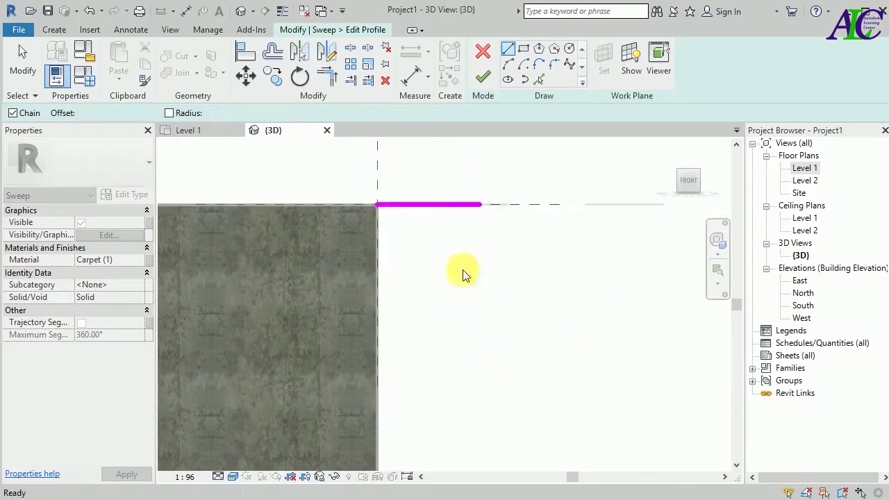
{"action": "left_click", "coordinate": [378, 205]}
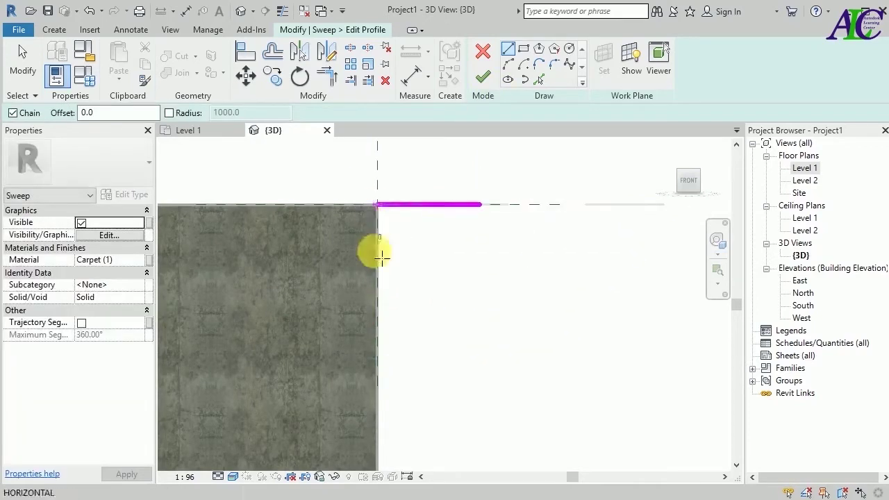
{"action": "left_click", "coordinate": [382, 315]}
{"action": "key", "text": "Escape"}
{"action": "key", "text": "Escape"}
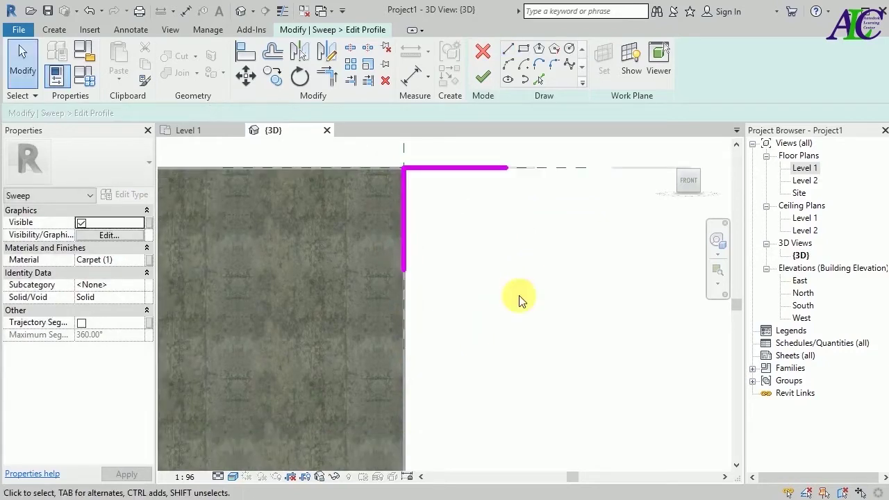
Draw a stepped chain of lines at the vertical line's foot (80.0, 40.0, 60.0 segments)
{"action": "left_click", "coordinate": [508, 51]}
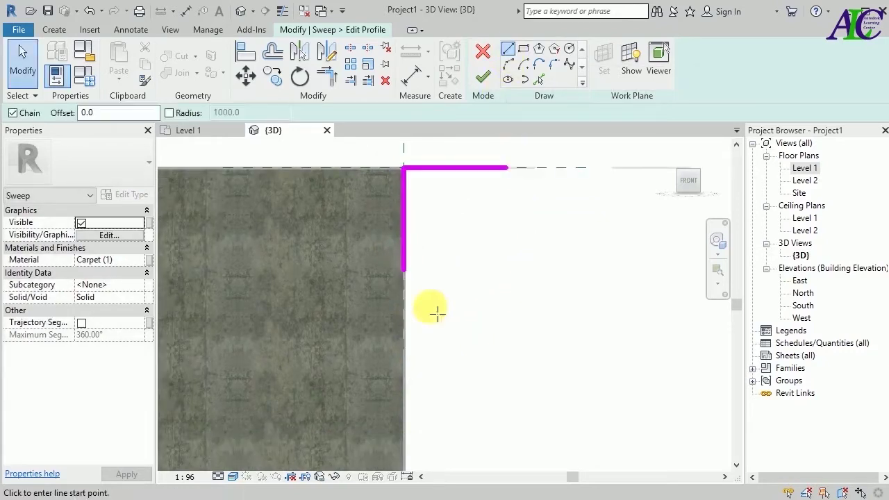
{"action": "left_click", "coordinate": [407, 272]}
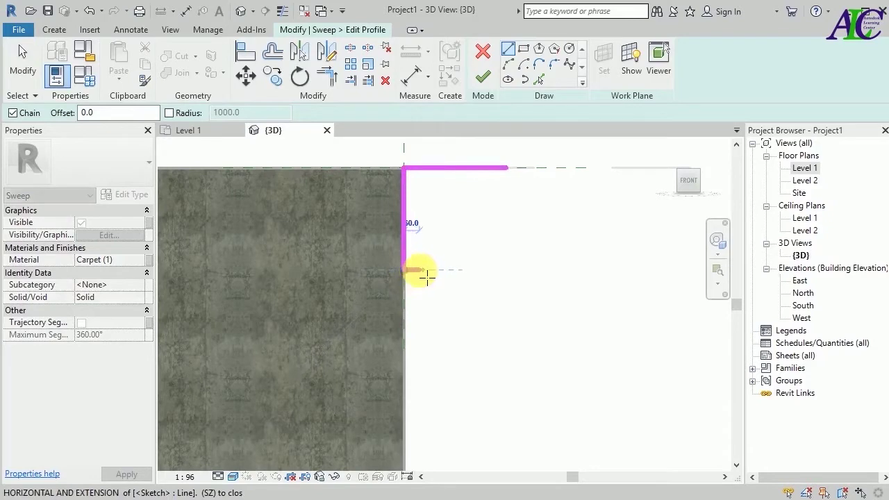
{"action": "scroll", "coordinate": [430, 275], "scroll_direction": "up", "scroll_amount": 1}
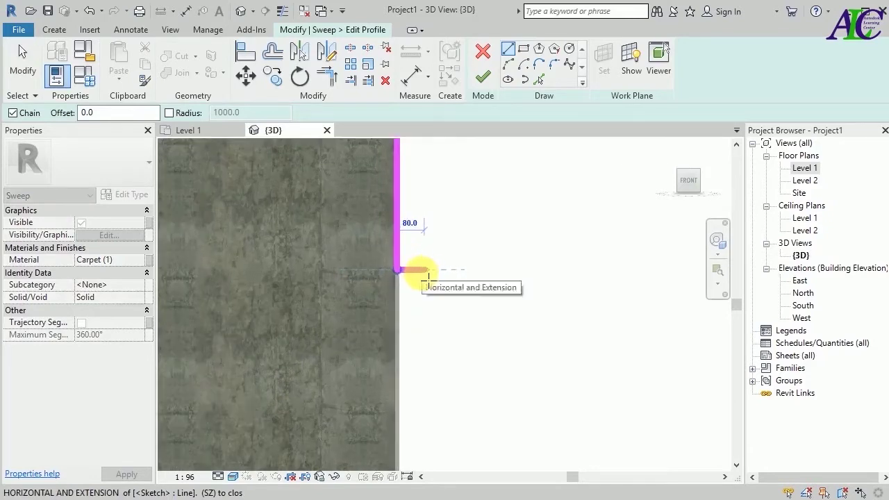
{"action": "left_click", "coordinate": [418, 270]}
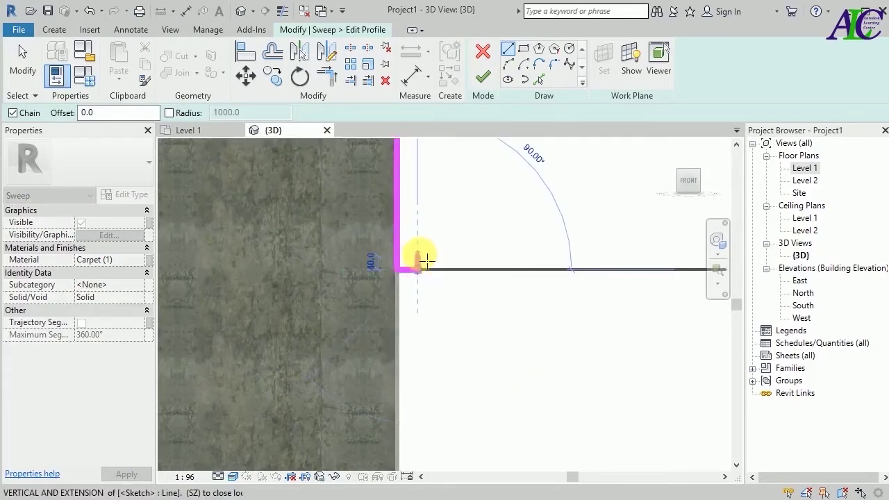
{"action": "left_click", "coordinate": [420, 250]}
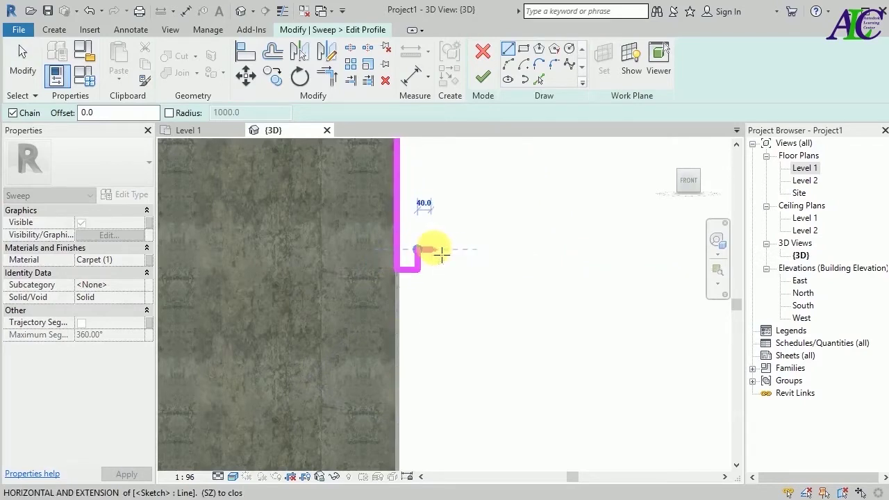
{"action": "left_click", "coordinate": [438, 250]}
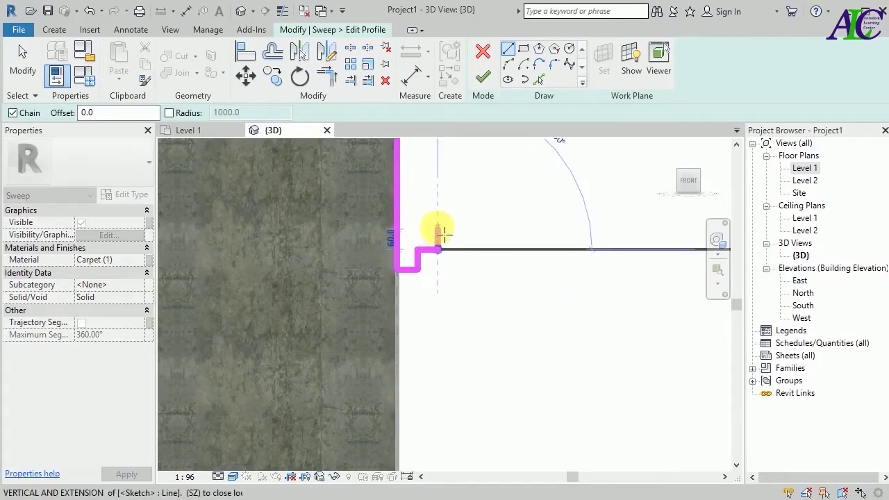
{"action": "left_click", "coordinate": [438, 229]}
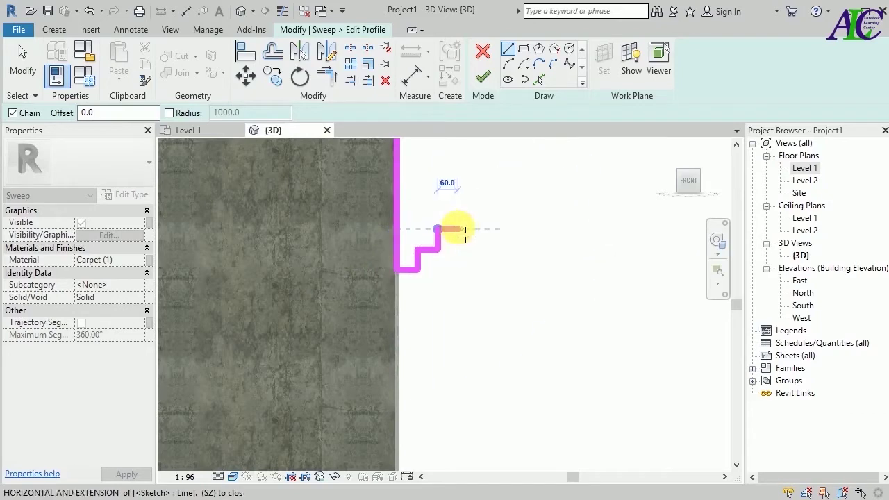
{"action": "left_click", "coordinate": [466, 231]}
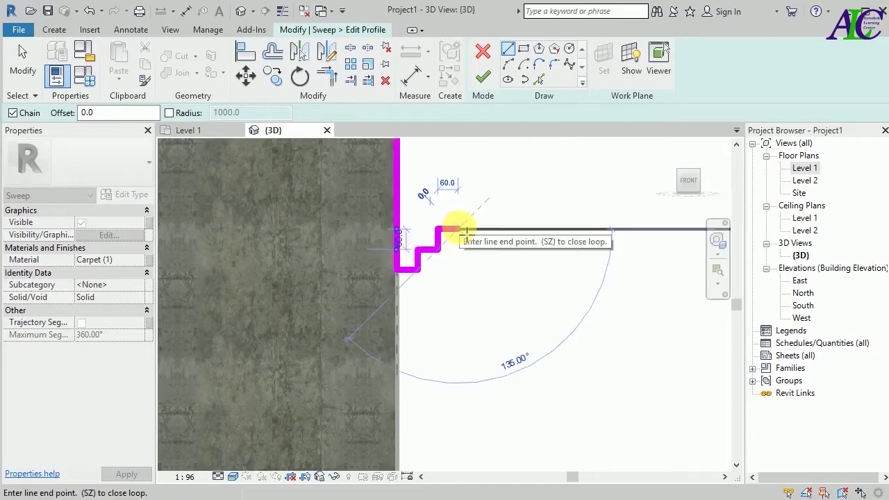
{"action": "key", "text": "Escape"}
{"action": "scroll", "coordinate": [492, 333], "scroll_direction": "down", "scroll_amount": 2}
{"action": "scroll", "coordinate": [511, 239], "scroll_direction": "up", "scroll_amount": 2}
Draw 60 drops and 40 steps down from the top line's end, then begin a Start-End-Radius arc
{"action": "scroll", "coordinate": [505, 199], "scroll_direction": "up", "scroll_amount": 1}
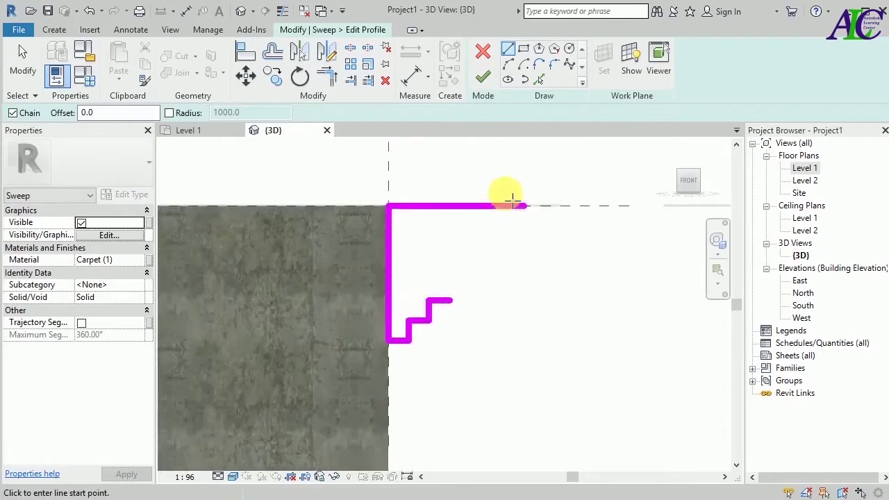
{"action": "left_click", "coordinate": [524, 206]}
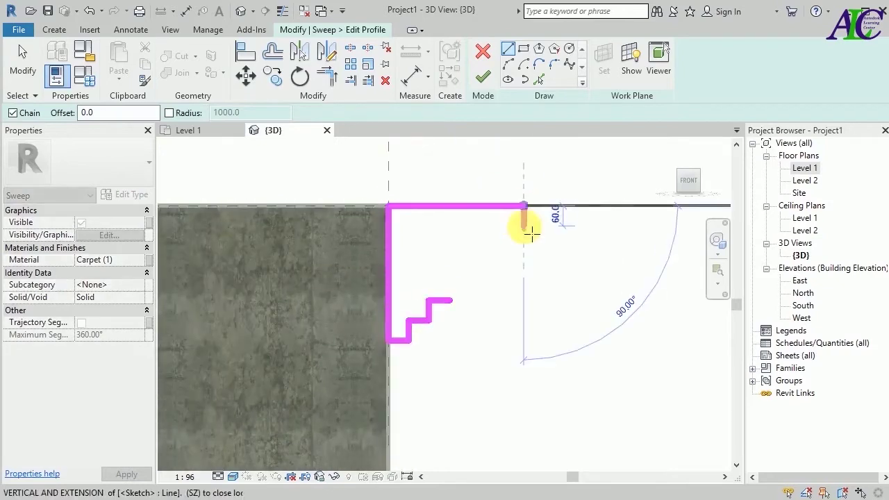
{"action": "left_click", "coordinate": [524, 226]}
{"action": "left_click", "coordinate": [503, 227]}
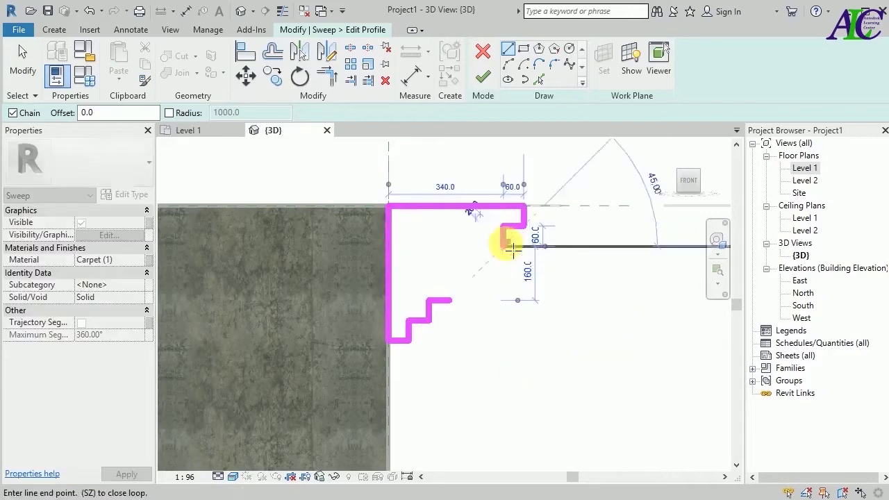
{"action": "left_click", "coordinate": [504, 246]}
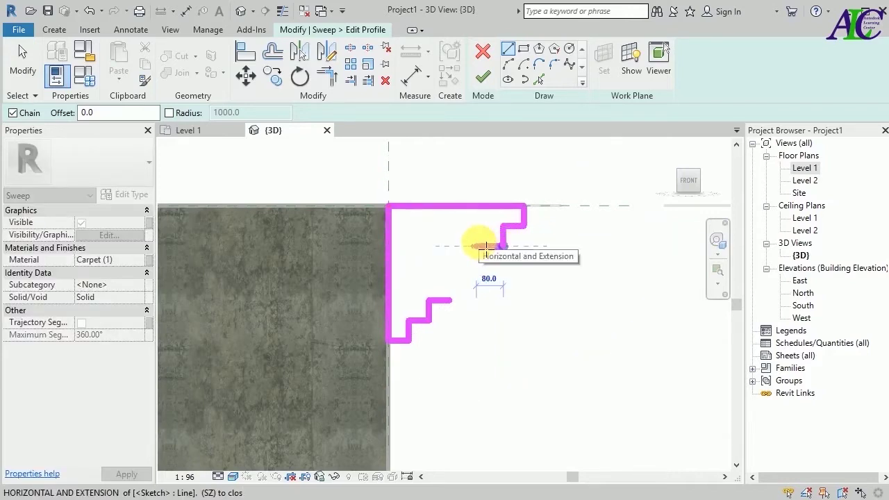
{"action": "left_click", "coordinate": [483, 246]}
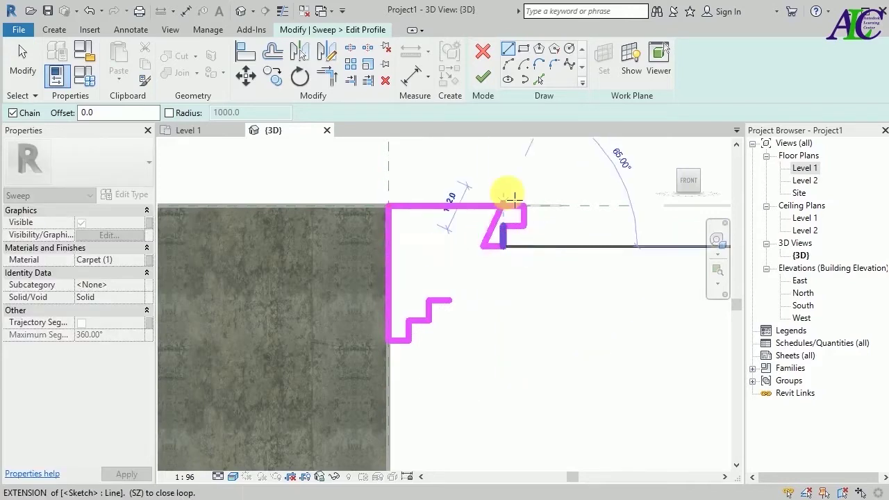
{"action": "left_click", "coordinate": [507, 64]}
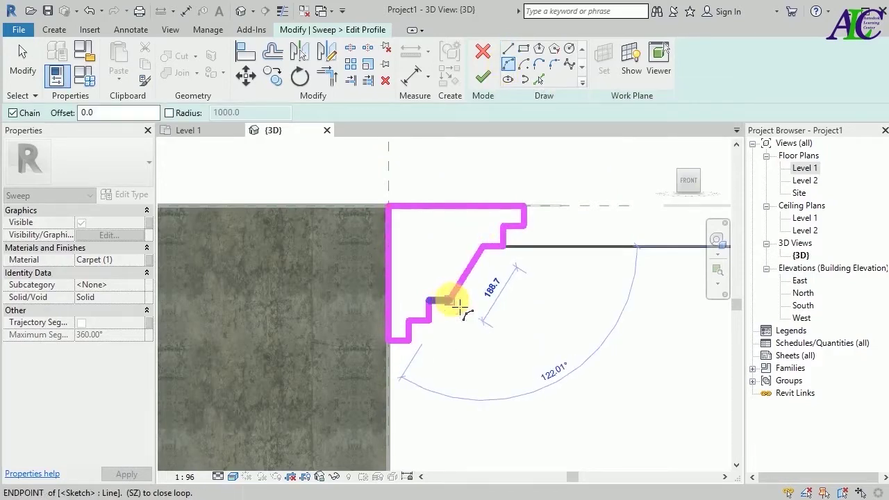
{"action": "left_click", "coordinate": [459, 304]}
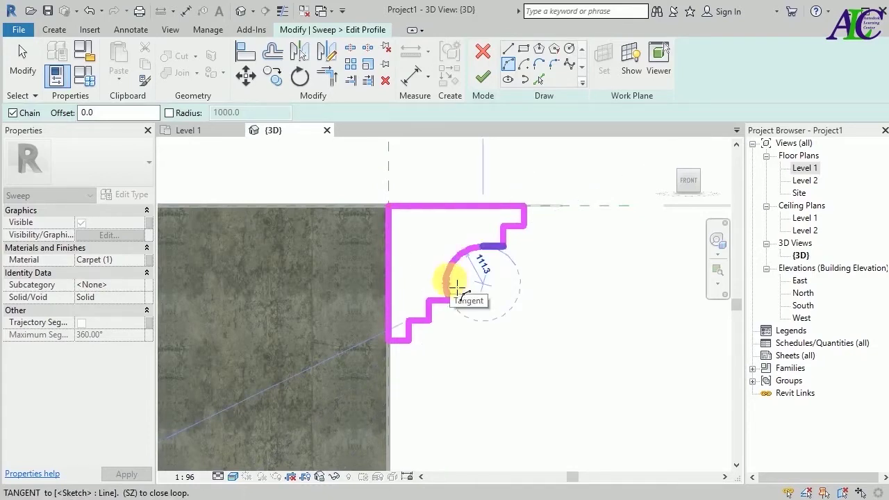
Close the profile with the remaining line segment and a curved notch arc
{"action": "key", "text": "Escape"}
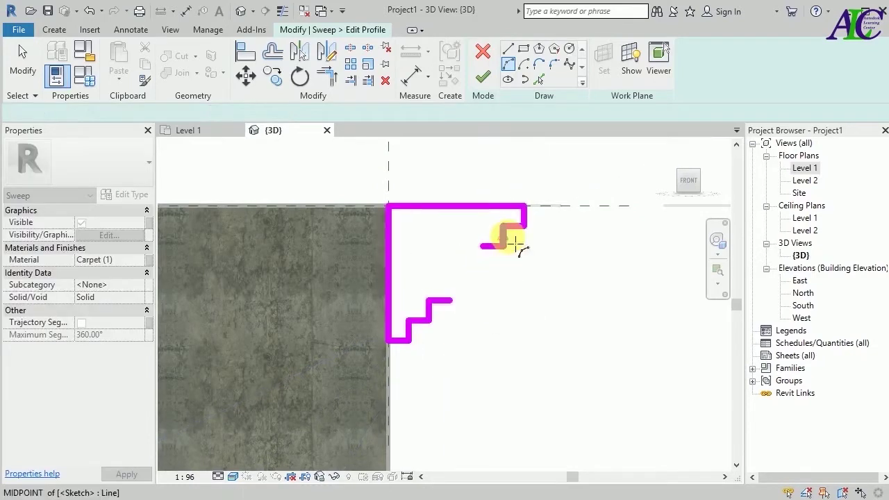
{"action": "left_click", "coordinate": [507, 52]}
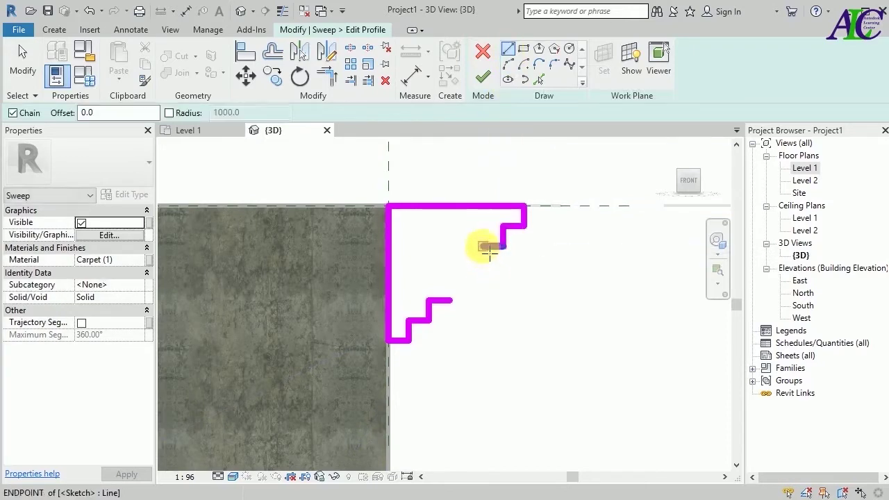
{"action": "left_click", "coordinate": [483, 247]}
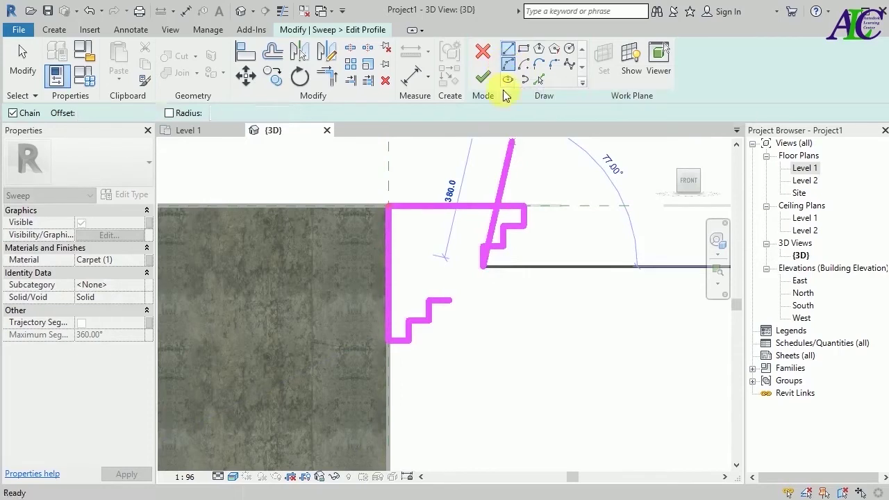
{"action": "left_click", "coordinate": [453, 302]}
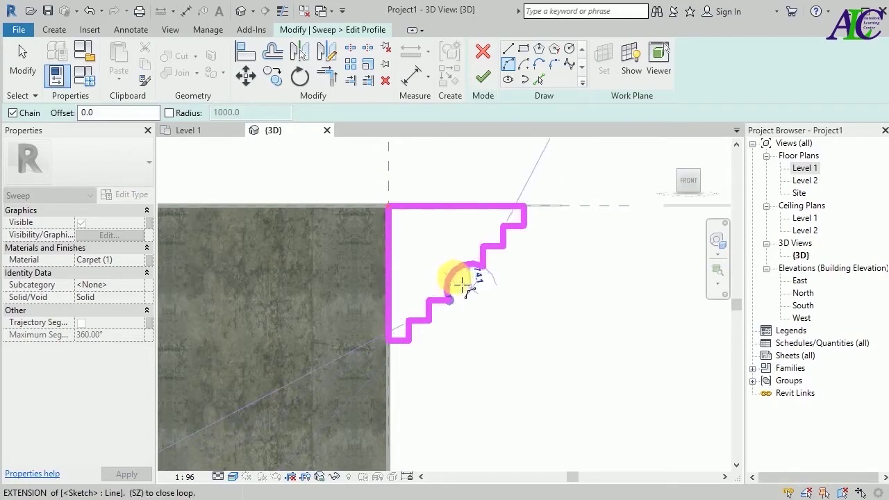
{"action": "left_click", "coordinate": [457, 277]}
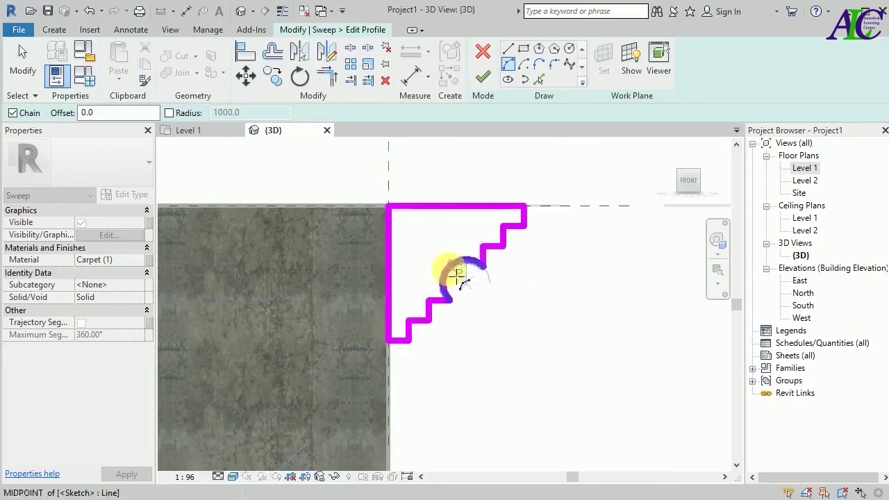
{"action": "key", "text": "Escape"}
{"action": "key", "text": "Escape"}
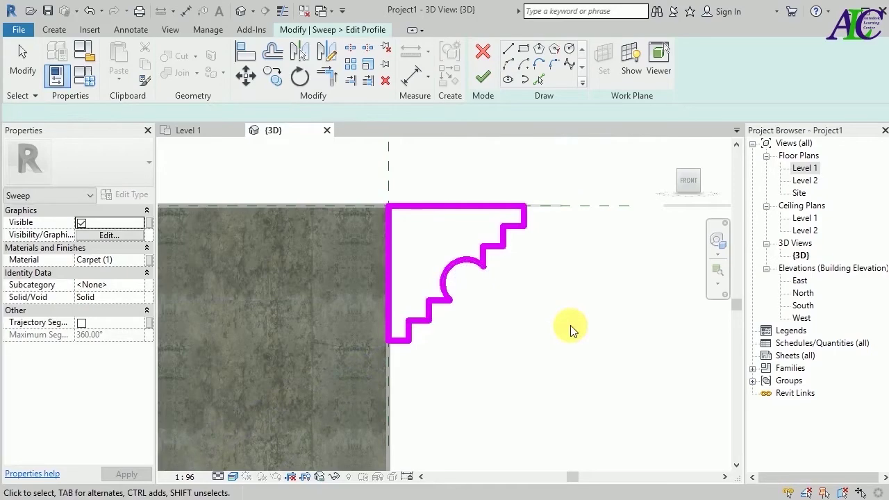
{"action": "scroll", "coordinate": [571, 326], "scroll_direction": "down", "scroll_amount": 2}
{"action": "scroll", "coordinate": [465, 242], "scroll_direction": "down", "scroll_amount": 1}
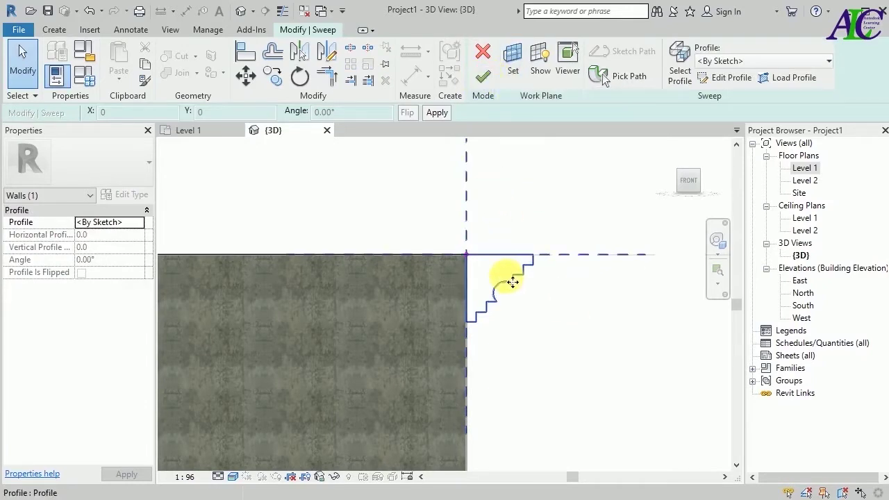
Finish the profile and sweep, inspect the stepped cornice, and finish the in-place model
{"action": "left_click", "coordinate": [479, 77]}
{"action": "left_click", "coordinate": [615, 359]}
{"action": "scroll", "coordinate": [550, 335], "scroll_direction": "up", "scroll_amount": 3}
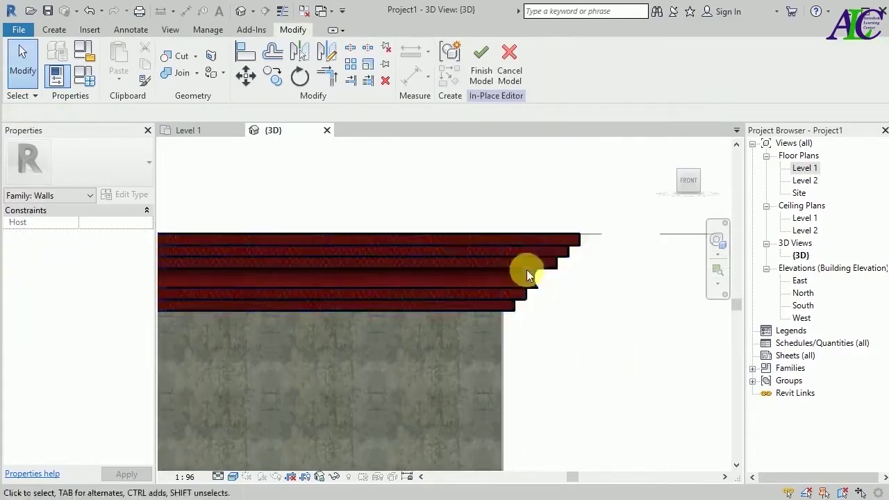
{"action": "left_click", "coordinate": [543, 253]}
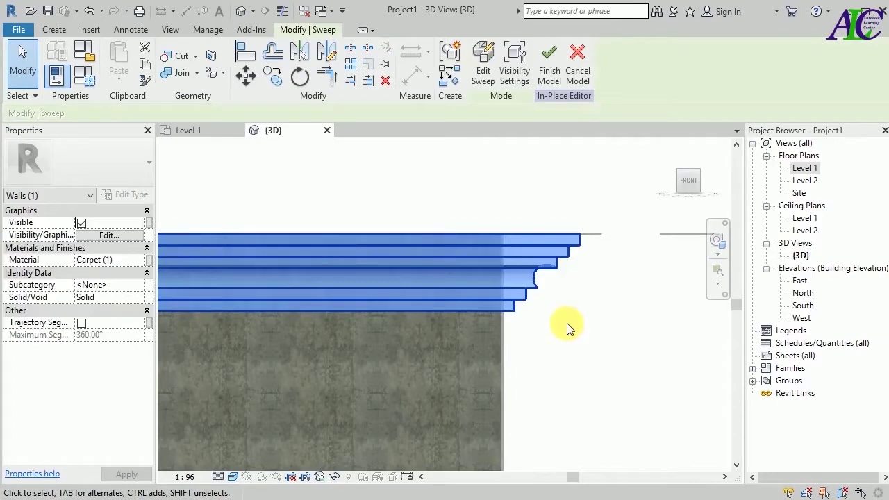
{"action": "left_click", "coordinate": [567, 323]}
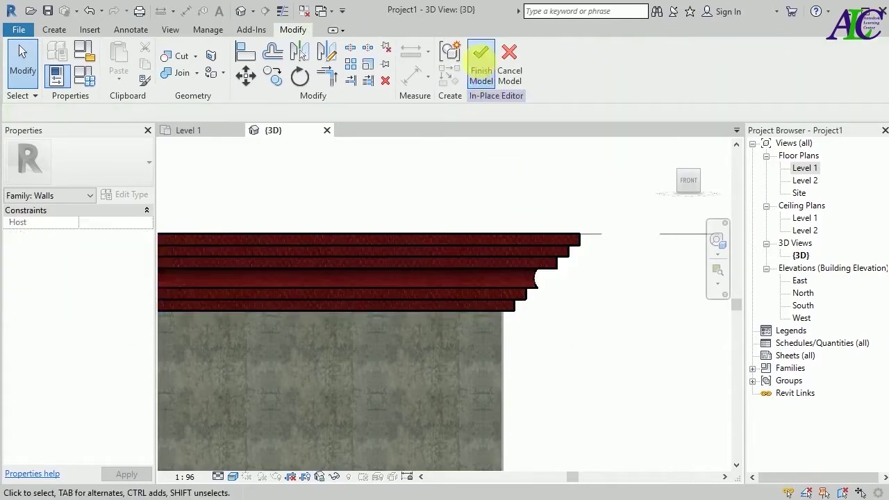
{"action": "left_click", "coordinate": [486, 89]}
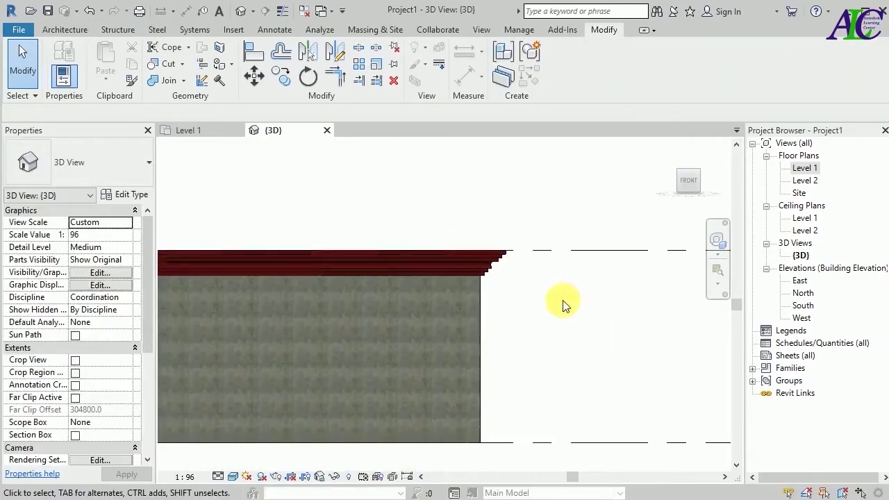
Orbit the 3D view to inspect the cornice from above, from the side and obliquely
{"action": "mouse_move", "coordinate": [582, 308]}
{"action": "middle_mouse_down", "text": "shift"}
{"action": "mouse_move", "coordinate": [561, 347]}
{"action": "mouse_move", "coordinate": [566, 240]}
{"action": "mouse_move", "coordinate": [615, 357]}
{"action": "mouse_move", "coordinate": [653, 294]}
{"action": "mouse_move", "coordinate": [639, 317]}
{"action": "middle_mouse_up", "text": "shift"}
{"action": "mouse_move", "coordinate": [475, 345]}
{"action": "middle_mouse_down", "text": "shift"}
{"action": "mouse_move", "coordinate": [609, 337]}
{"action": "mouse_move", "coordinate": [396, 271]}
{"action": "middle_mouse_up", "text": "shift"}
{"action": "scroll", "coordinate": [399, 274], "scroll_direction": "down", "scroll_amount": 3}
{"action": "mouse_move", "coordinate": [539, 358]}
{"action": "middle_mouse_down", "text": "shift"}
{"action": "mouse_move", "coordinate": [654, 354]}
{"action": "mouse_move", "coordinate": [651, 318]}
{"action": "mouse_move", "coordinate": [512, 352]}
{"action": "middle_mouse_up", "text": "shift"}
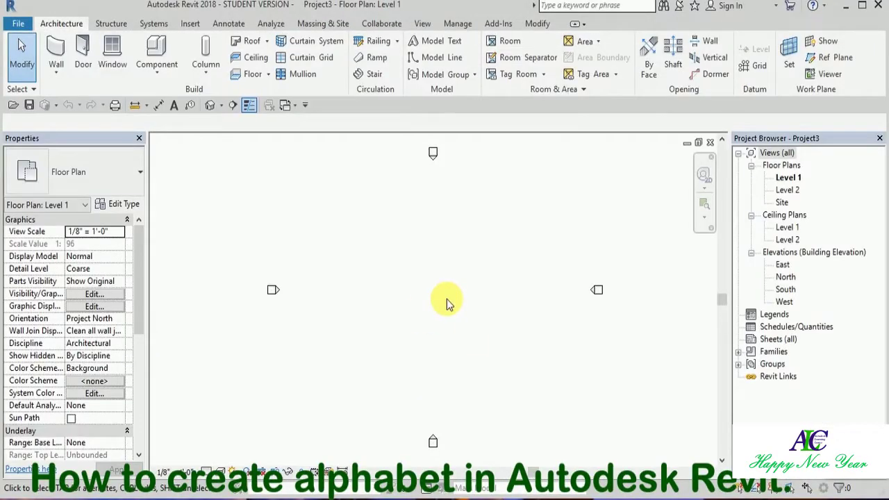
Set the project length units to Millimeters using the UN command
{"action": "key", "text": "u"}
{"action": "key", "text": "n"}
{"action": "left_click", "coordinate": [486, 149]}
{"action": "left_click", "coordinate": [487, 177]}
{"action": "left_click", "coordinate": [436, 251]}
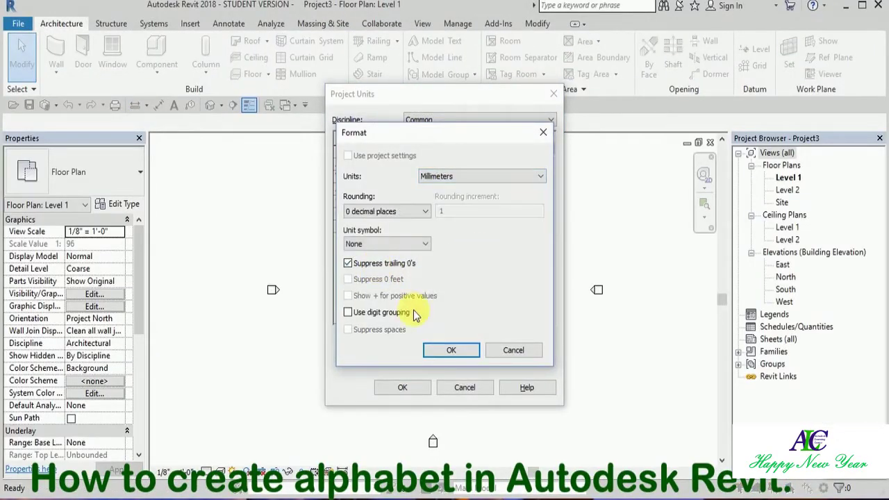
{"action": "left_click", "coordinate": [450, 350]}
{"action": "left_click", "coordinate": [403, 388]}
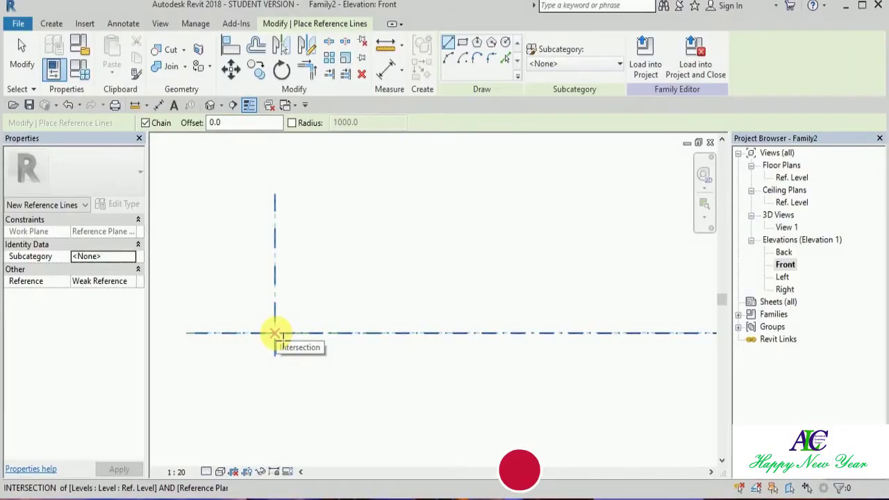
Draw a horizontal and a 75° slanted reference line, offsetting copies at 200
{"action": "left_click", "coordinate": [275, 332]}
{"action": "left_click", "coordinate": [678, 332]}
{"action": "key", "text": "Escape"}
{"action": "left_click", "coordinate": [256, 47]}
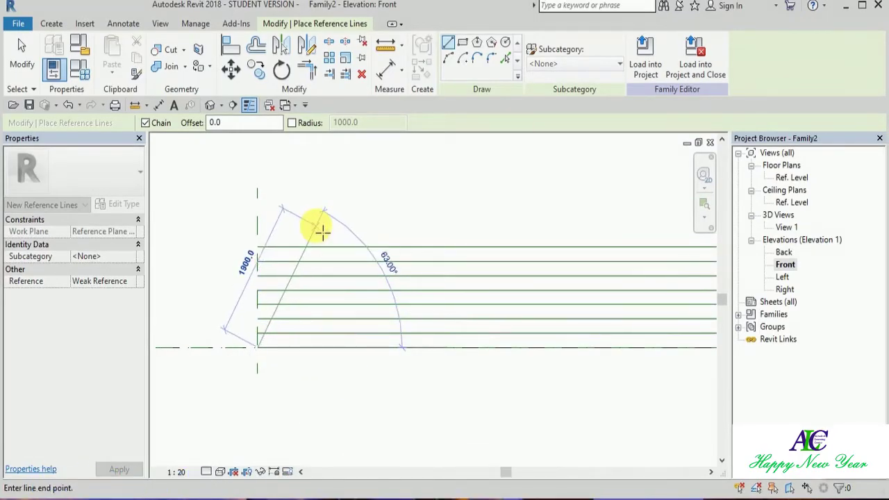
{"action": "left_click", "coordinate": [295, 211]}
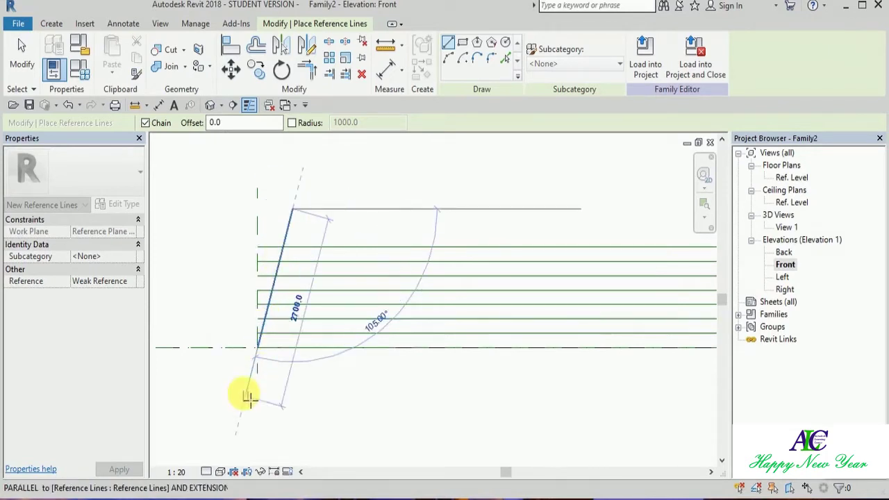
{"action": "key", "text": "o"}
{"action": "key", "text": "f"}
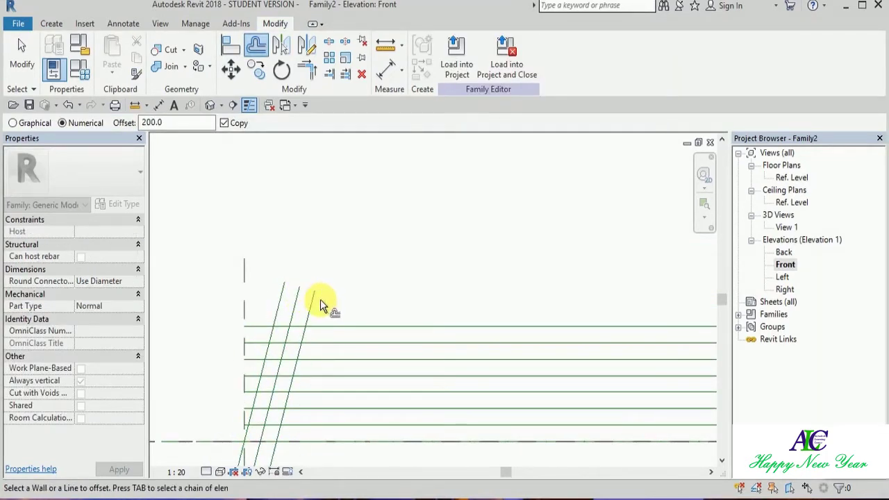
{"action": "left_click", "coordinate": [320, 303]}
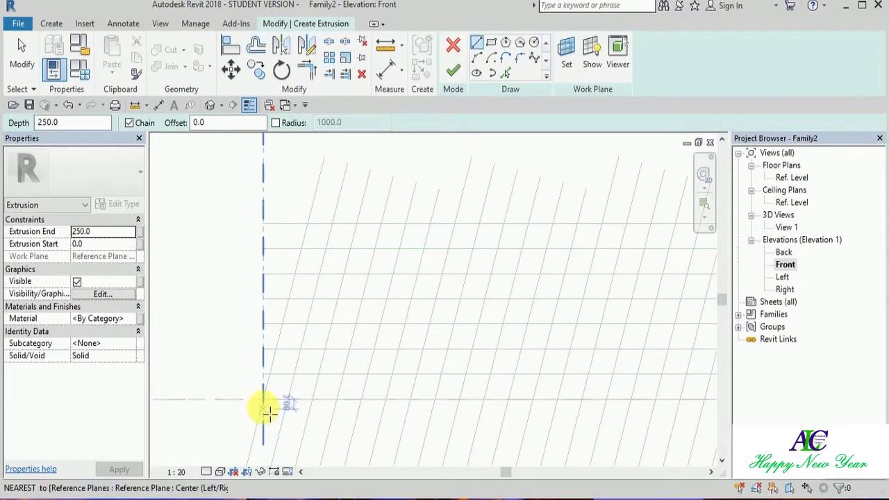
Trace the slanted outline of the letter H along the 75° reference lines
{"action": "left_click", "coordinate": [263, 400]}
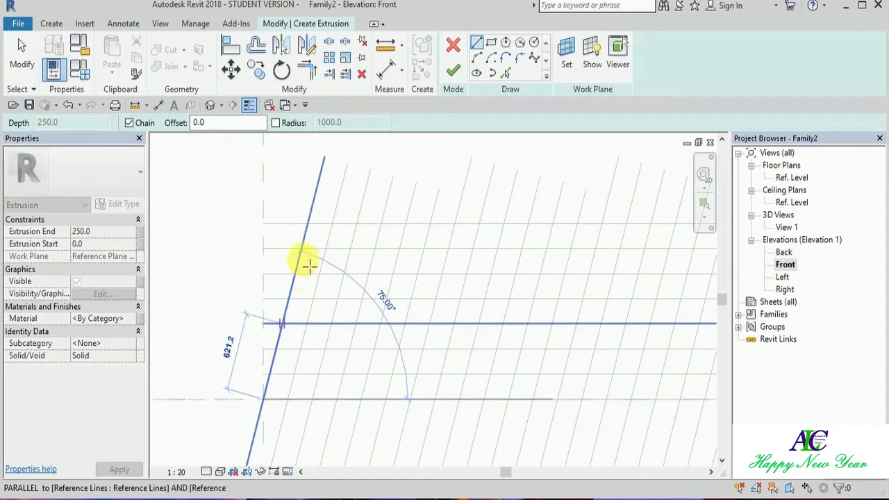
{"action": "left_click", "coordinate": [306, 223]}
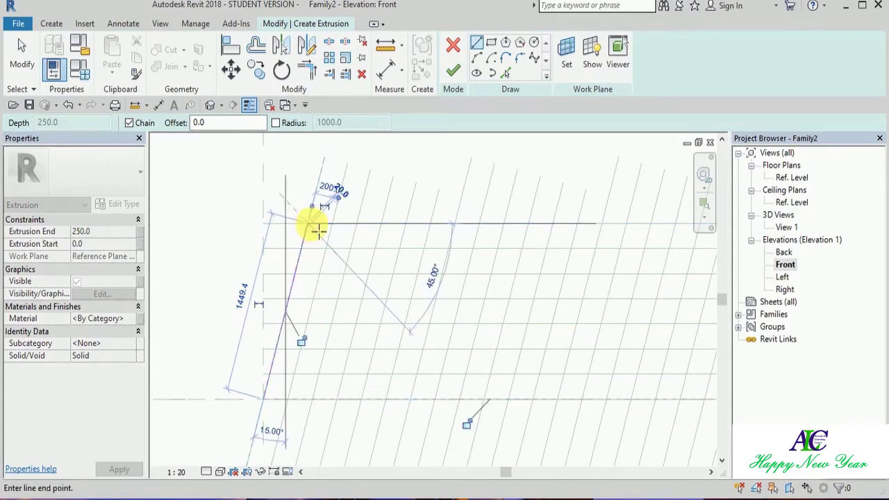
{"action": "left_click", "coordinate": [314, 299]}
{"action": "left_click", "coordinate": [364, 299]}
{"action": "left_click", "coordinate": [380, 223]}
{"action": "left_click", "coordinate": [406, 224]}
{"action": "left_click", "coordinate": [363, 400]}
{"action": "left_click", "coordinate": [339, 400]}
{"action": "left_click", "coordinate": [354, 325]}
{"action": "left_click", "coordinate": [307, 325]}
{"action": "left_click", "coordinate": [287, 399]}
Trace the A's outer outline with its slanted sides and short bottom edges
{"action": "left_click", "coordinate": [264, 400]}
{"action": "left_click", "coordinate": [306, 223]}
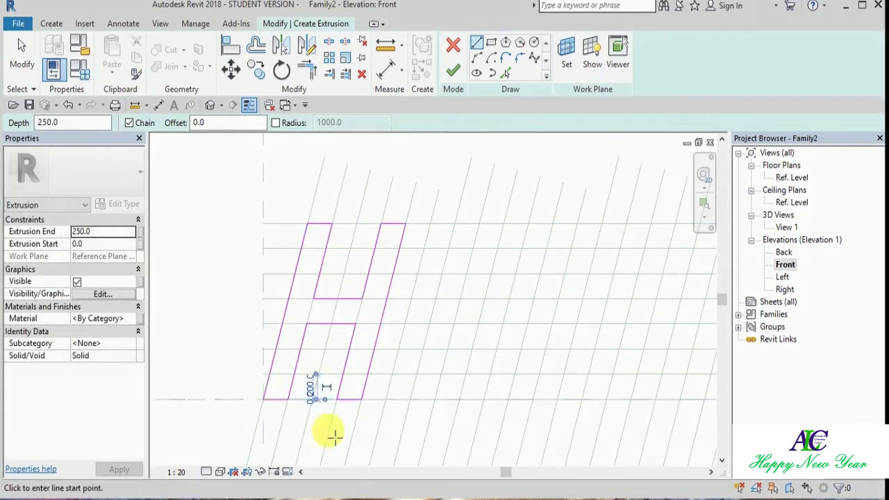
{"action": "left_click", "coordinate": [386, 399]}
{"action": "left_click", "coordinate": [431, 224]}
{"action": "left_click", "coordinate": [455, 224]}
{"action": "left_click", "coordinate": [481, 400]}
{"action": "left_click", "coordinate": [458, 399]}
{"action": "key", "text": "Escape"}
Draw the A's inner slanted edge up to its top
{"action": "scroll", "coordinate": [417, 434], "scroll_direction": "up", "scroll_amount": 2}
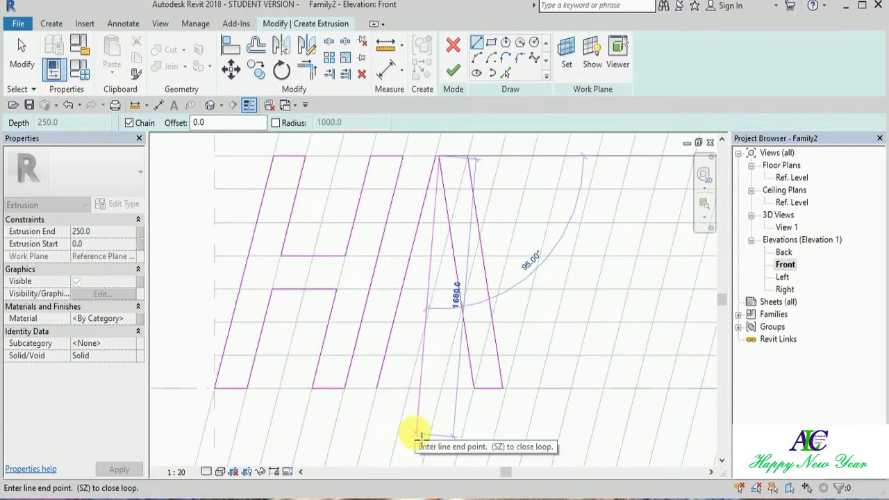
{"action": "left_click", "coordinate": [429, 394]}
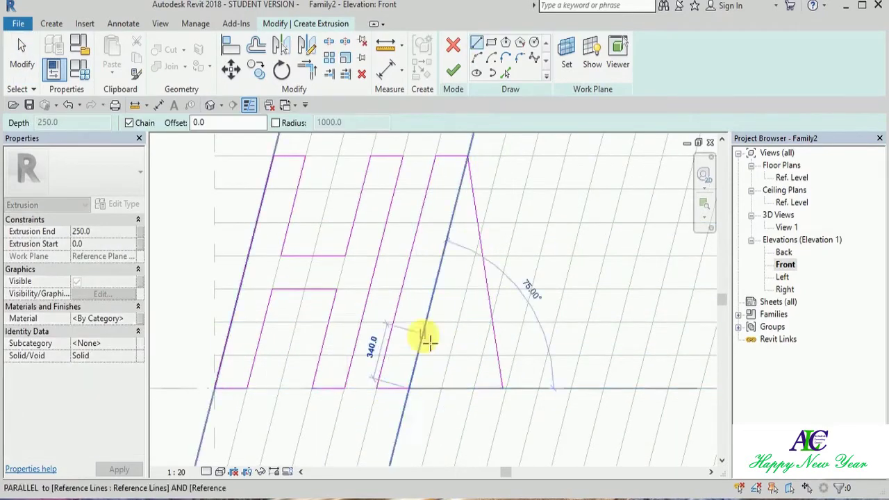
{"action": "left_click", "coordinate": [456, 192]}
{"action": "key", "text": "Escape"}
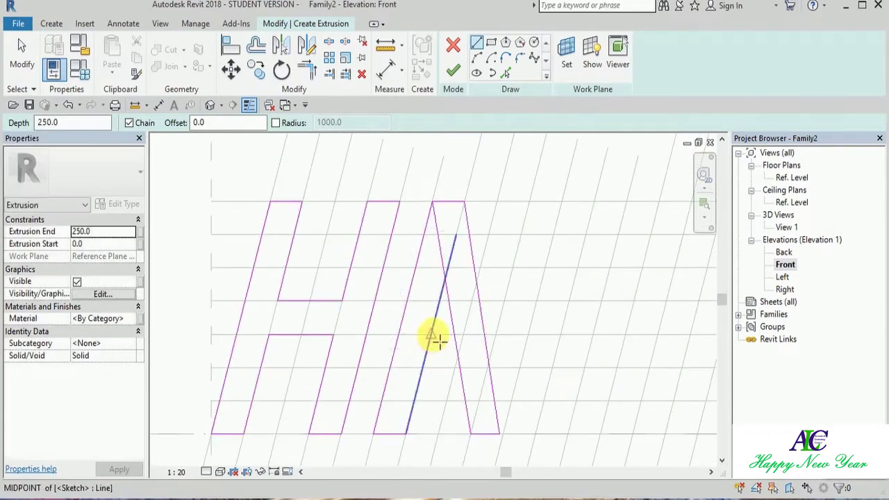
{"action": "key", "text": "Escape"}
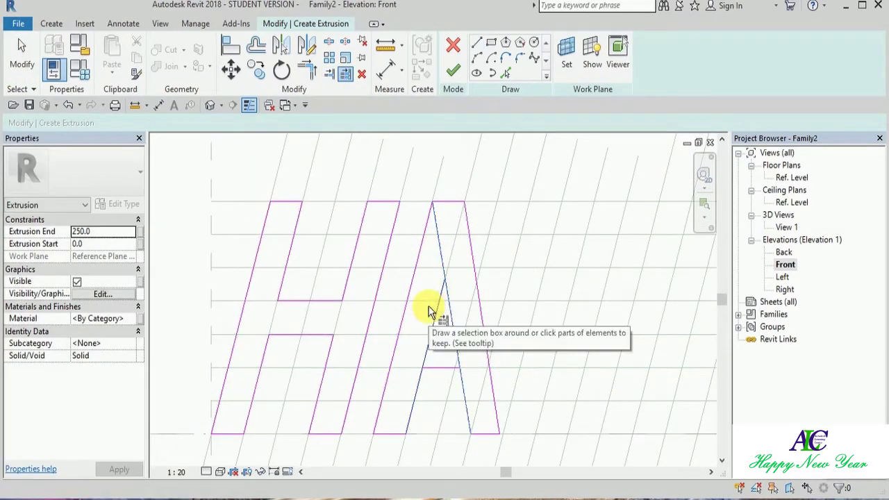
Delete the long stray sketch line and split the A's edge below the crossbar
{"action": "scroll", "coordinate": [460, 368], "scroll_direction": "up", "scroll_amount": 2}
{"action": "left_click", "coordinate": [459, 325]}
{"action": "key", "text": "Delete"}
{"action": "left_click", "coordinate": [476, 42]}
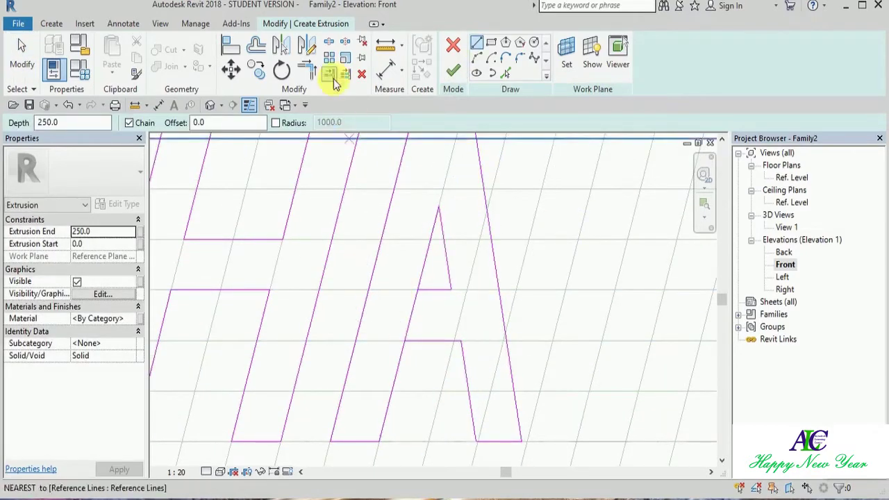
{"action": "key", "text": "Escape"}
{"action": "key", "text": "s"}
{"action": "key", "text": "l"}
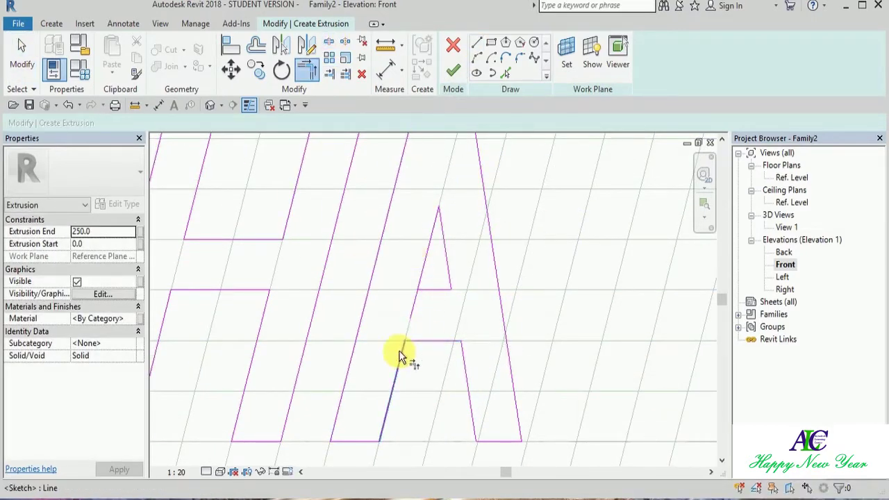
{"action": "left_click", "coordinate": [400, 355]}
Start a new line for the F's middle bar
{"action": "key", "text": "l"}
{"action": "key", "text": "i"}
{"action": "scroll", "coordinate": [294, 333], "scroll_direction": "down", "scroll_amount": 2}
{"action": "left_click", "coordinate": [308, 353]}
Finish the F's middle bar and add an inner and a large outer circle inside it
{"action": "left_click", "coordinate": [365, 355]}
{"action": "left_click", "coordinate": [377, 285]}
{"action": "left_click", "coordinate": [534, 43]}
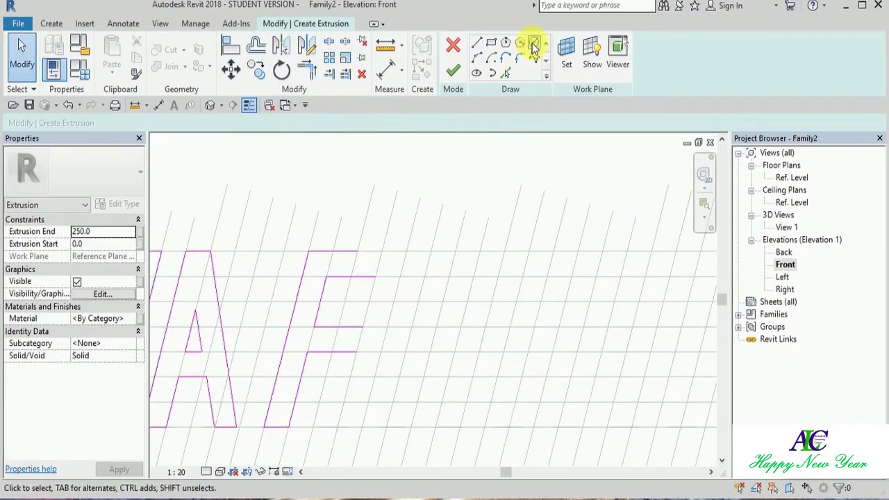
{"action": "scroll", "coordinate": [362, 325], "scroll_direction": "up", "scroll_amount": 3}
{"action": "left_click", "coordinate": [346, 333]}
{"action": "left_click", "coordinate": [308, 258]}
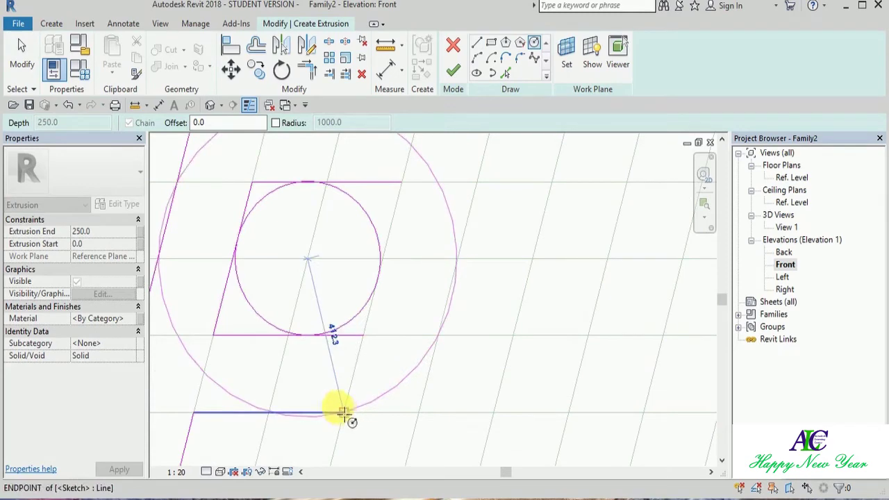
{"action": "left_click", "coordinate": [344, 413]}
{"action": "scroll", "coordinate": [456, 338], "scroll_direction": "down", "scroll_amount": 2}
{"action": "key", "text": "Escape"}
{"action": "key", "text": "Escape"}
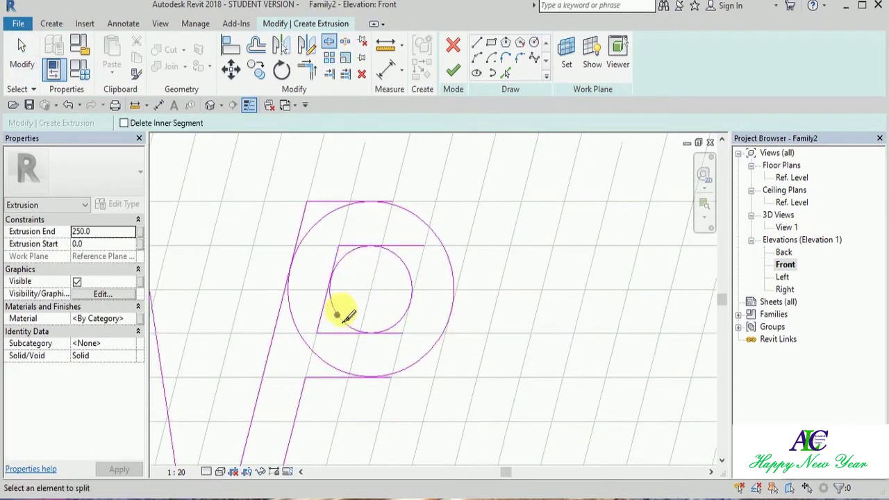
Trim the circles to corners (TR) to form the P's rounded bowl
{"action": "key", "text": "t"}
{"action": "key", "text": "r"}
{"action": "scroll", "coordinate": [368, 277], "scroll_direction": "up", "scroll_amount": 3}
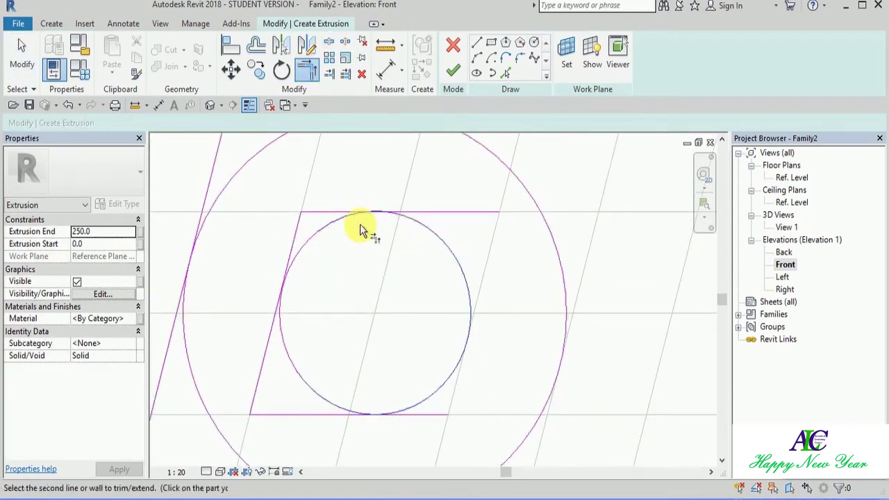
{"action": "left_click", "coordinate": [335, 421]}
{"action": "scroll", "coordinate": [391, 232], "scroll_direction": "down", "scroll_amount": 3}
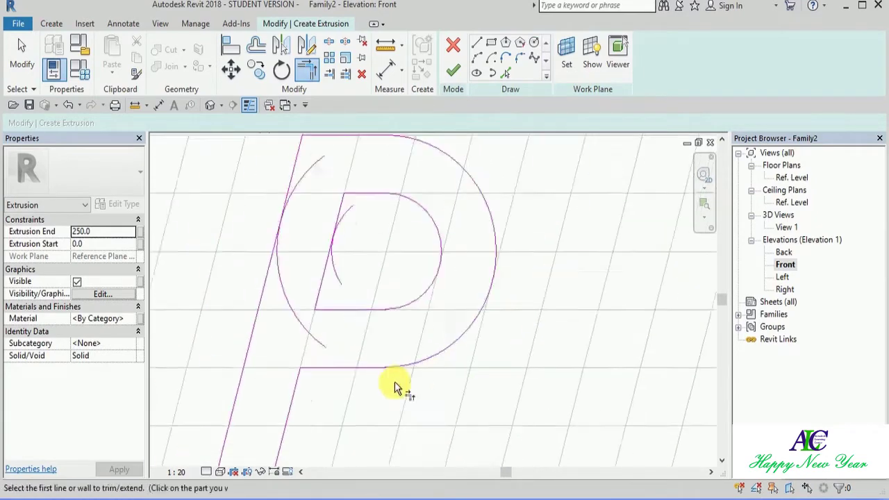
{"action": "key", "text": "Escape"}
{"action": "left_click", "coordinate": [362, 312]}
{"action": "scroll", "coordinate": [369, 264], "scroll_direction": "down", "scroll_amount": 2}
Move the finished P into position after the first P
{"action": "left_click_drag", "start_coordinate": [387, 421], "coordinate": [389, 424]}
{"action": "left_click", "coordinate": [255, 70]}
{"action": "scroll", "coordinate": [328, 291], "scroll_direction": "up", "scroll_amount": 2}
{"action": "left_click", "coordinate": [372, 356]}
{"action": "scroll", "coordinate": [378, 366], "scroll_direction": "down", "scroll_amount": 2}
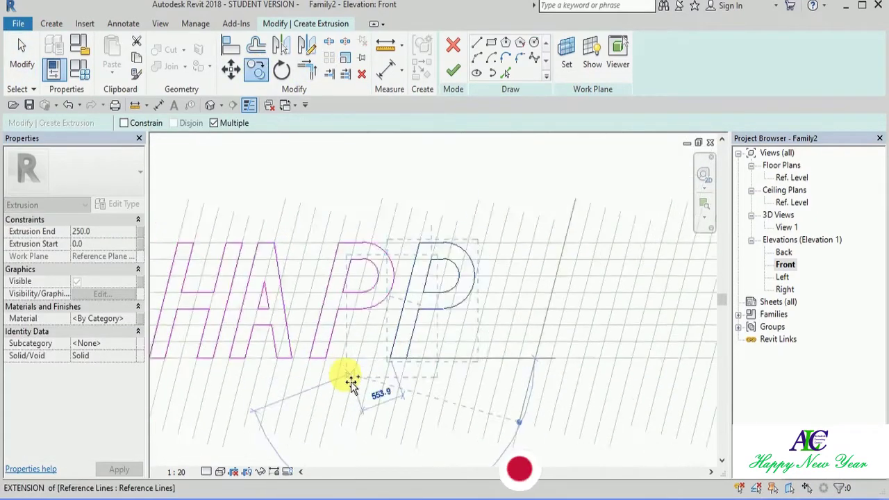
{"action": "left_click", "coordinate": [421, 381]}
Draw the first slanted stroke of the next letter
{"action": "key", "text": "l"}
{"action": "key", "text": "i"}
{"action": "scroll", "coordinate": [421, 381], "scroll_direction": "up", "scroll_amount": 2}
{"action": "left_click", "coordinate": [519, 418]}
{"action": "left_click", "coordinate": [548, 319]}
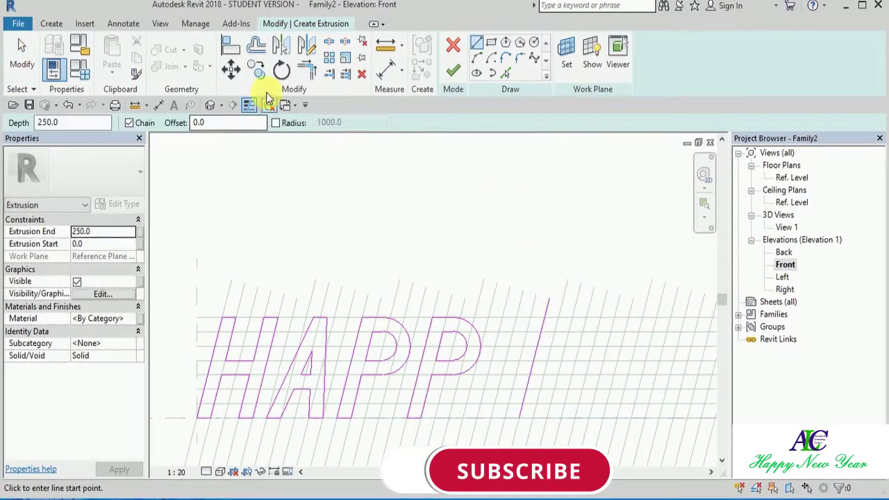
Offset the slanted stroke by 180 to create the Y's second edge
{"action": "type", "text": "of180"}
{"action": "left_click", "coordinate": [541, 336]}
{"action": "key", "text": "Escape"}
{"action": "left_click", "coordinate": [534, 319]}
Draw the Y's arm to the grid intersection and complete its stem and bottom edge
{"action": "left_click", "coordinate": [477, 42]}
{"action": "scroll", "coordinate": [540, 341], "scroll_direction": "up", "scroll_amount": 2}
{"action": "left_click", "coordinate": [538, 326]}
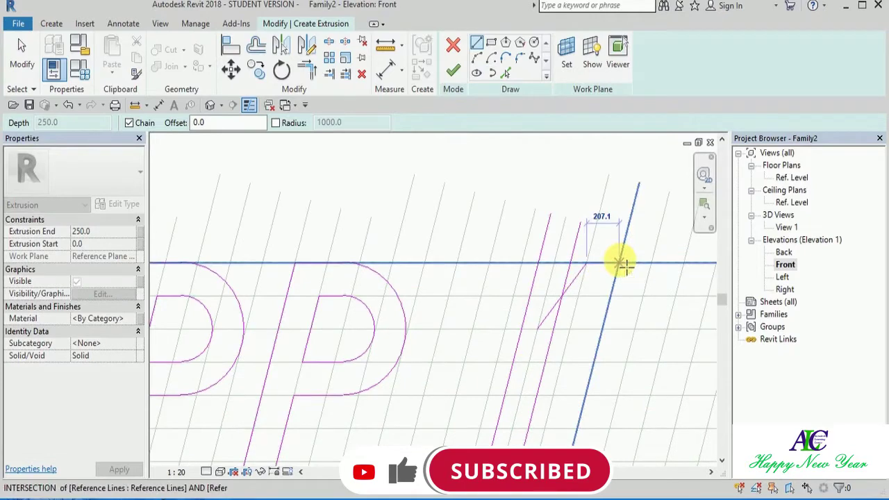
{"action": "left_click", "coordinate": [621, 264]}
{"action": "left_click", "coordinate": [514, 363]}
{"action": "scroll", "coordinate": [477, 446], "scroll_direction": "down", "scroll_amount": 2}
Trim the Y's lines into corners and bring its lower end into view
{"action": "key", "text": "l"}
{"action": "key", "text": "i"}
{"action": "scroll", "coordinate": [516, 423], "scroll_direction": "up", "scroll_amount": 2}
{"action": "left_click", "coordinate": [373, 397]}
{"action": "key", "text": "Escape"}
{"action": "key", "text": "Escape"}
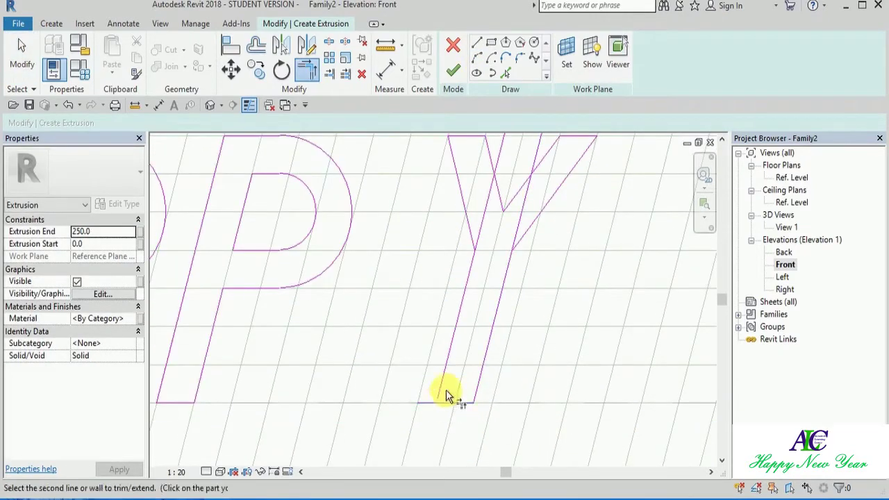
{"action": "middle_click_drag", "start_coordinate": [545, 189], "coordinate": [510, 309]}
{"action": "scroll", "coordinate": [472, 326], "scroll_direction": "down", "scroll_amount": 3}
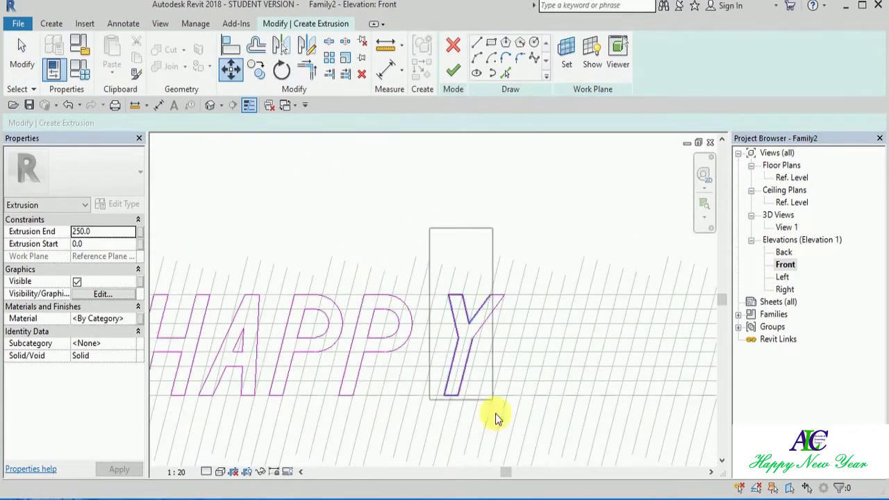
{"action": "scroll", "coordinate": [452, 412], "scroll_direction": "up", "scroll_amount": 2}
{"action": "scroll", "coordinate": [377, 387], "scroll_direction": "up", "scroll_amount": 2}
Start the N outline with a new line
{"action": "key", "text": "l"}
{"action": "key", "text": "i"}
{"action": "scroll", "coordinate": [472, 282], "scroll_direction": "down", "scroll_amount": 2}
{"action": "left_click", "coordinate": [498, 280]}
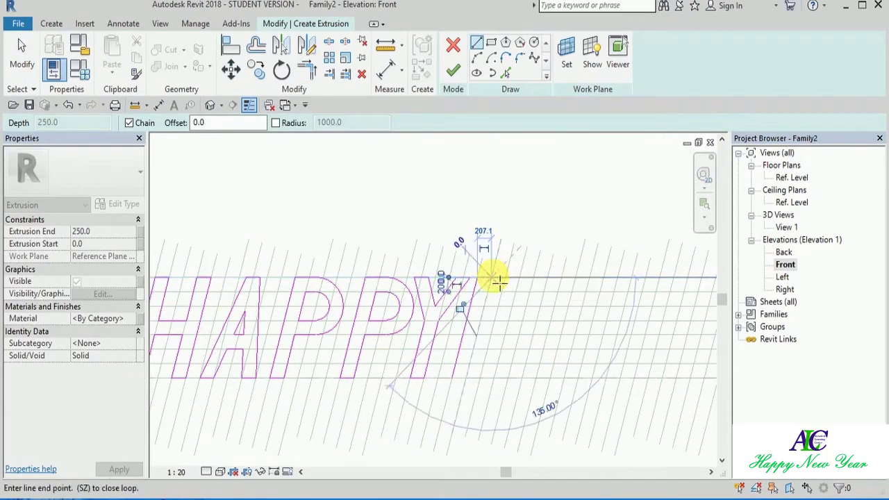
Complete the N outline's remaining strokes and close it
{"action": "scroll", "coordinate": [502, 352], "scroll_direction": "up", "scroll_amount": 2}
{"action": "scroll", "coordinate": [466, 432], "scroll_direction": "up", "scroll_amount": 2}
{"action": "scroll", "coordinate": [477, 441], "scroll_direction": "up", "scroll_amount": 2}
{"action": "scroll", "coordinate": [520, 439], "scroll_direction": "up", "scroll_amount": 2}
{"action": "scroll", "coordinate": [520, 439], "scroll_direction": "down", "scroll_amount": 3}
{"action": "left_click", "coordinate": [487, 264]}
{"action": "left_click", "coordinate": [491, 435]}
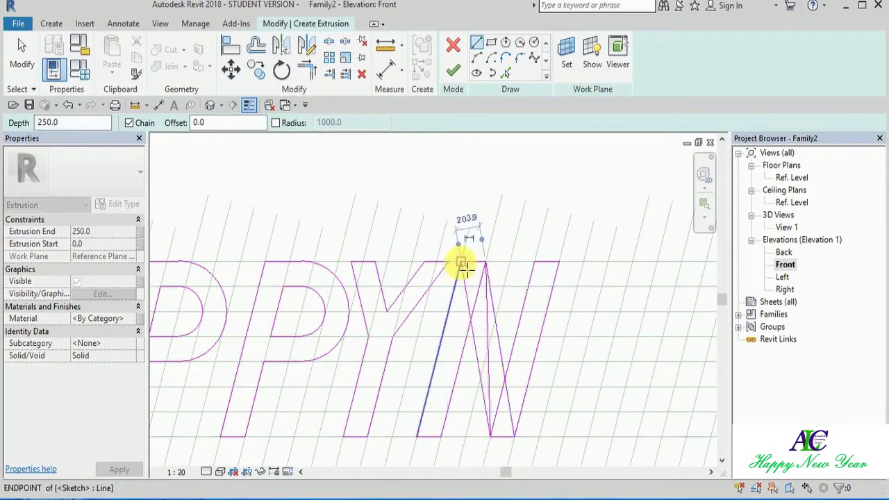
{"action": "left_click", "coordinate": [462, 266]}
{"action": "key", "text": "Escape"}
{"action": "key", "text": "Escape"}
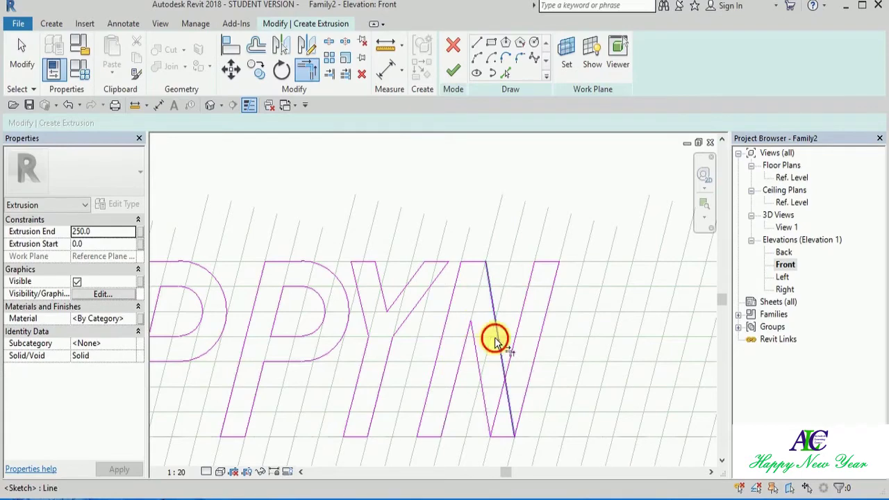
Move the N into place after the Y
{"action": "left_click_drag", "start_coordinate": [432, 220], "coordinate": [590, 451]}
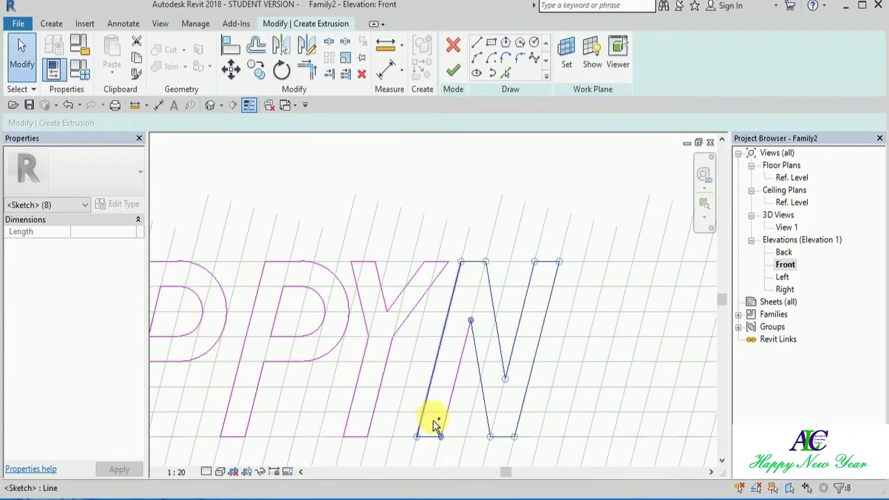
{"action": "key", "text": "m"}
{"action": "key", "text": "v"}
{"action": "left_click", "coordinate": [433, 400]}
{"action": "key", "text": "l"}
{"action": "key", "text": "i"}
{"action": "left_click", "coordinate": [470, 444]}
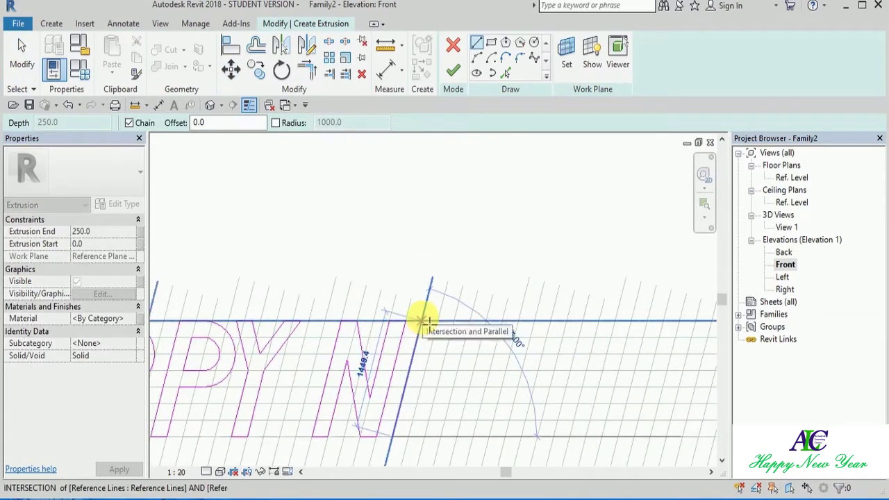
Begin the E outline from the grid intersection with its next corner
{"action": "left_click", "coordinate": [469, 343]}
{"action": "scroll", "coordinate": [396, 387], "scroll_direction": "down", "scroll_amount": 3}
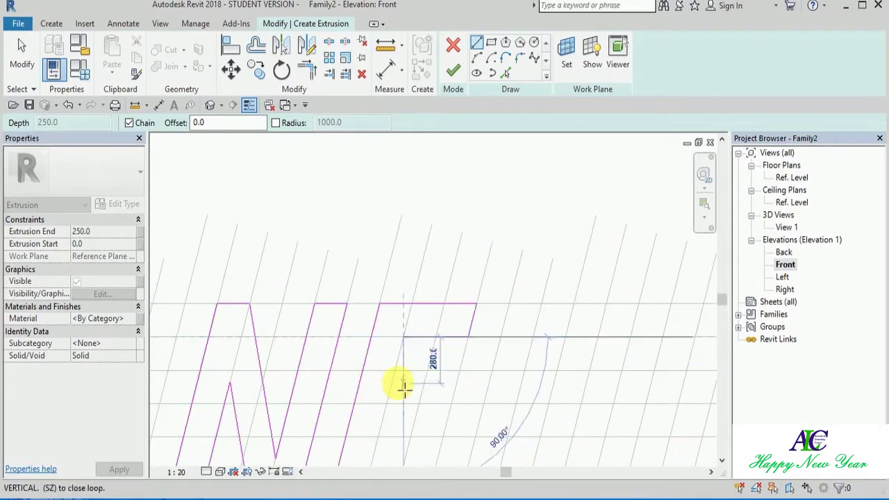
{"action": "left_click", "coordinate": [452, 403]}
{"action": "scroll", "coordinate": [447, 441], "scroll_direction": "up", "scroll_amount": 2}
{"action": "scroll", "coordinate": [377, 437], "scroll_direction": "down", "scroll_amount": 3}
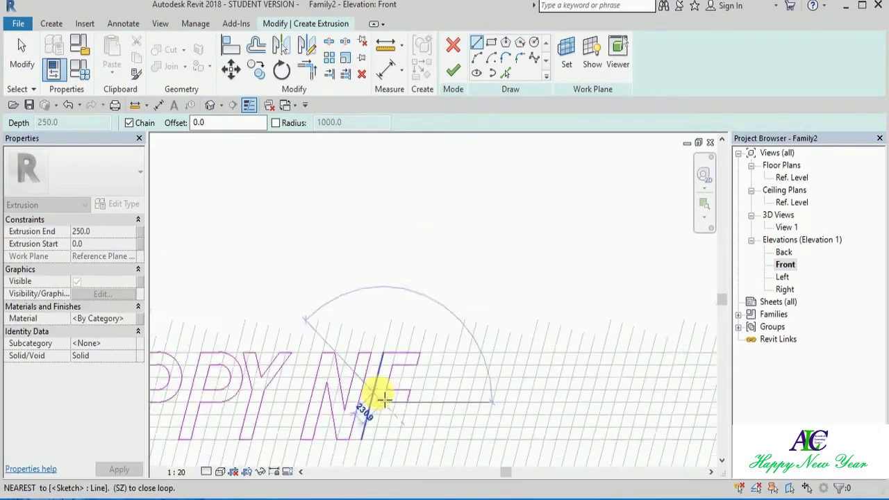
{"action": "scroll", "coordinate": [367, 396], "scroll_direction": "up", "scroll_amount": 3}
{"action": "scroll", "coordinate": [377, 421], "scroll_direction": "down", "scroll_amount": 1}
{"action": "scroll", "coordinate": [308, 391], "scroll_direction": "up", "scroll_amount": 2}
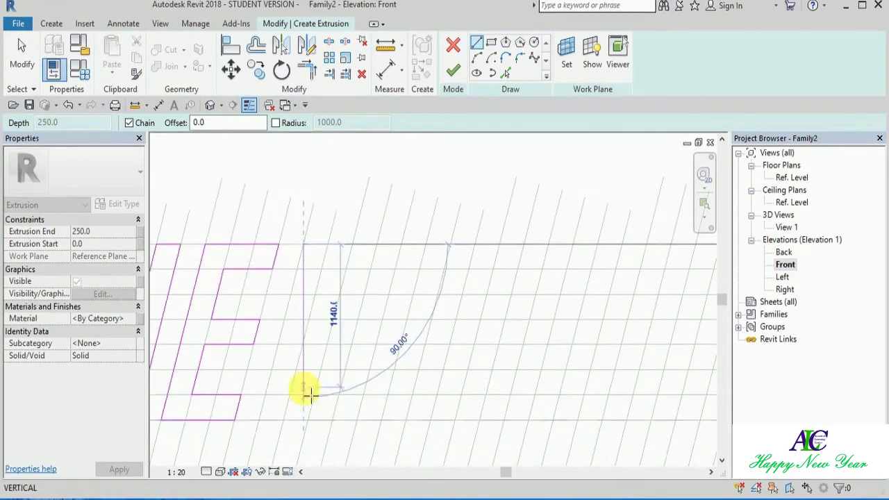
{"action": "scroll", "coordinate": [333, 291], "scroll_direction": "up", "scroll_amount": 1}
{"action": "key", "text": "Escape"}
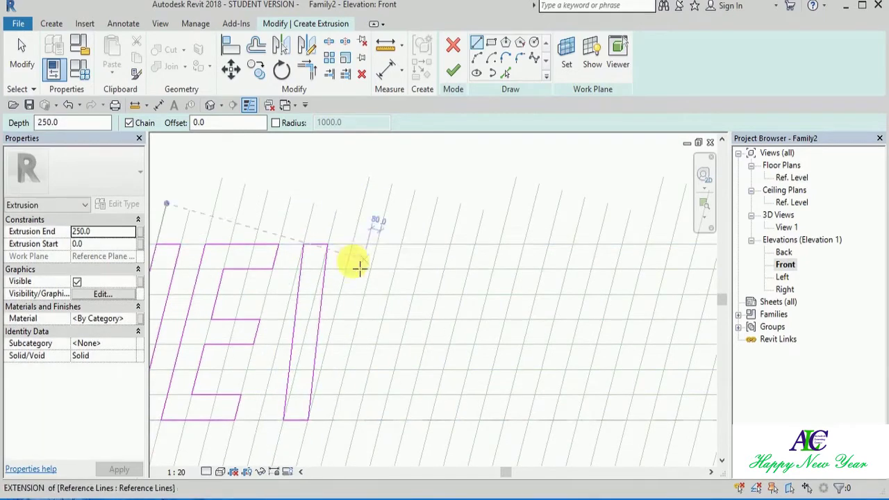
Draw the outlined italic W's strokes after NE
{"action": "left_click", "coordinate": [350, 244]}
{"action": "left_click", "coordinate": [337, 420]}
{"action": "left_click", "coordinate": [357, 421]}
{"action": "left_click", "coordinate": [375, 244]}
{"action": "left_click", "coordinate": [326, 245]}
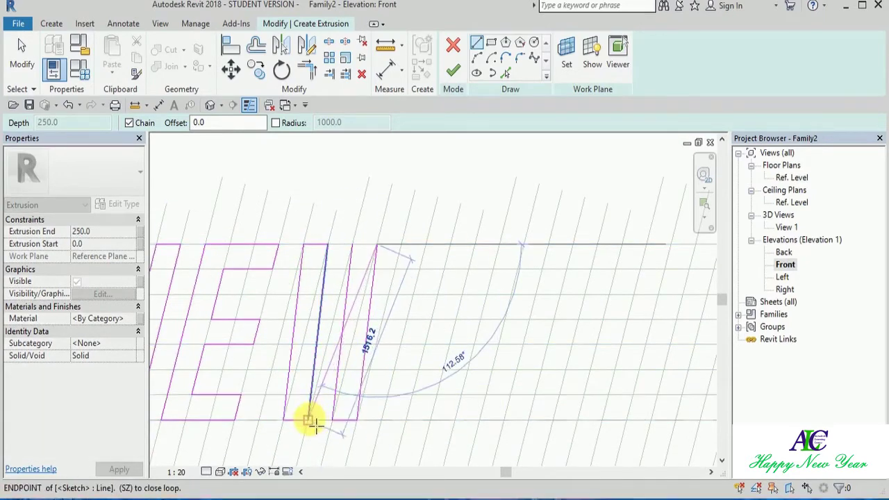
{"action": "left_click", "coordinate": [308, 421]}
{"action": "left_click", "coordinate": [402, 245]}
{"action": "left_click", "coordinate": [426, 244]}
{"action": "left_click", "coordinate": [357, 420]}
Trim the W's crossing strokes into clean corners
{"action": "key", "text": "Escape"}
{"action": "key", "text": "Escape"}
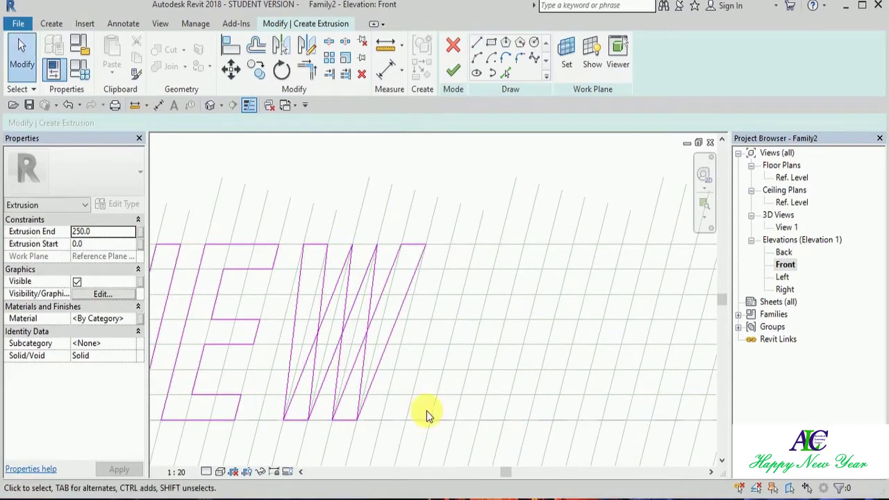
{"action": "left_click", "coordinate": [372, 267]}
{"action": "scroll", "coordinate": [372, 267], "scroll_direction": "up", "scroll_amount": 2}
{"action": "left_click", "coordinate": [301, 284]}
{"action": "scroll", "coordinate": [312, 326], "scroll_direction": "down", "scroll_amount": 1}
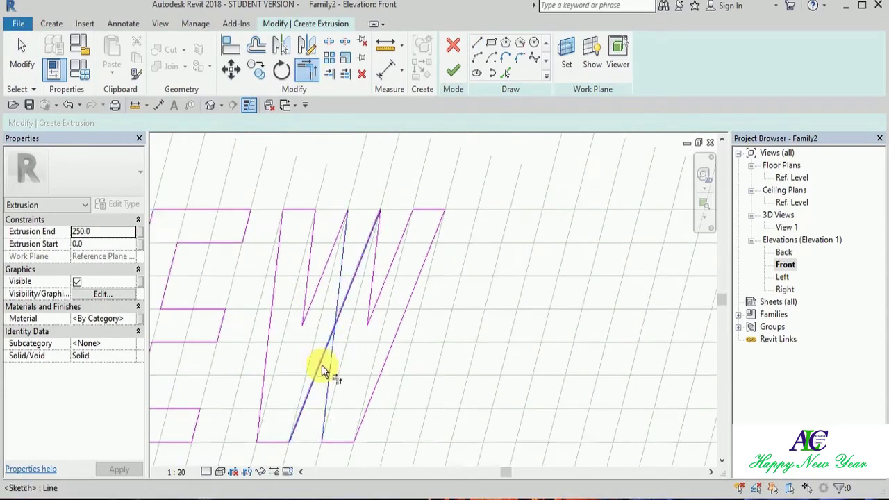
{"action": "scroll", "coordinate": [387, 209], "scroll_direction": "down", "scroll_amount": 2}
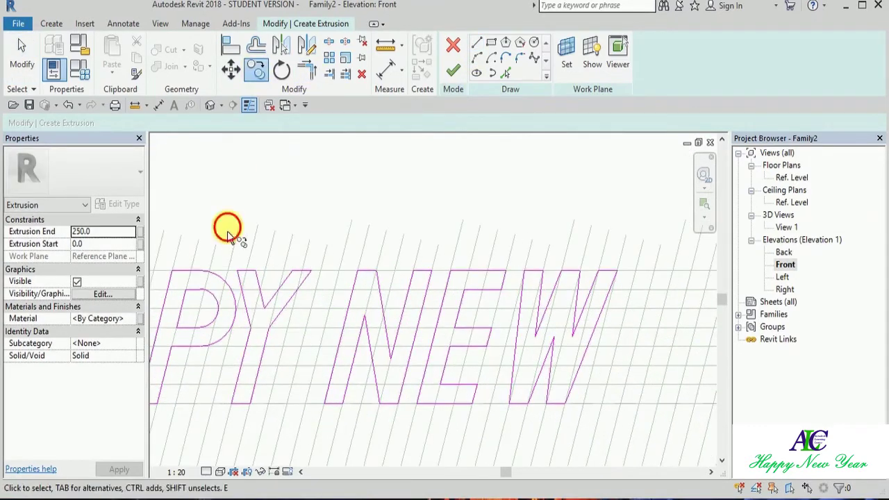
{"action": "scroll", "coordinate": [257, 347], "scroll_direction": "up", "scroll_amount": 2}
Place copies of the Y and E outlines after NEW to start YEAR
{"action": "left_click", "coordinate": [431, 347]}
{"action": "key", "text": "Escape"}
{"action": "key", "text": "Escape"}
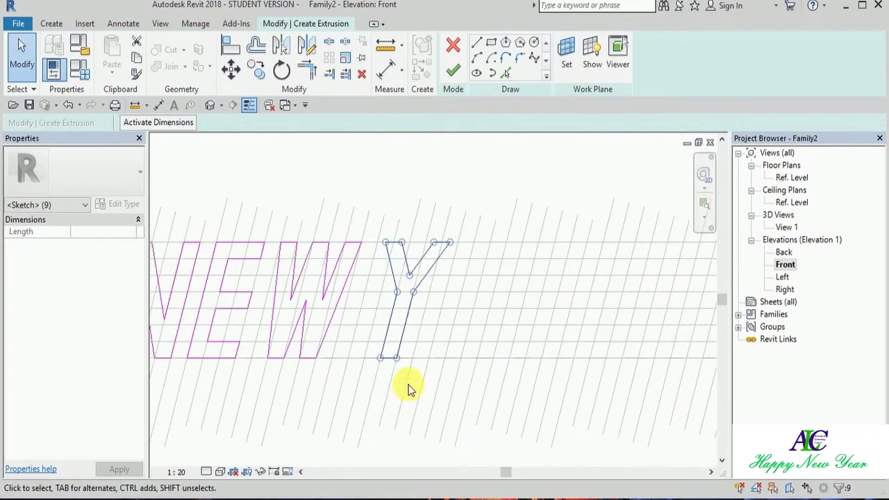
{"action": "scroll", "coordinate": [439, 292], "scroll_direction": "down", "scroll_amount": 1}
{"action": "left_click_drag", "start_coordinate": [236, 192], "coordinate": [288, 325]}
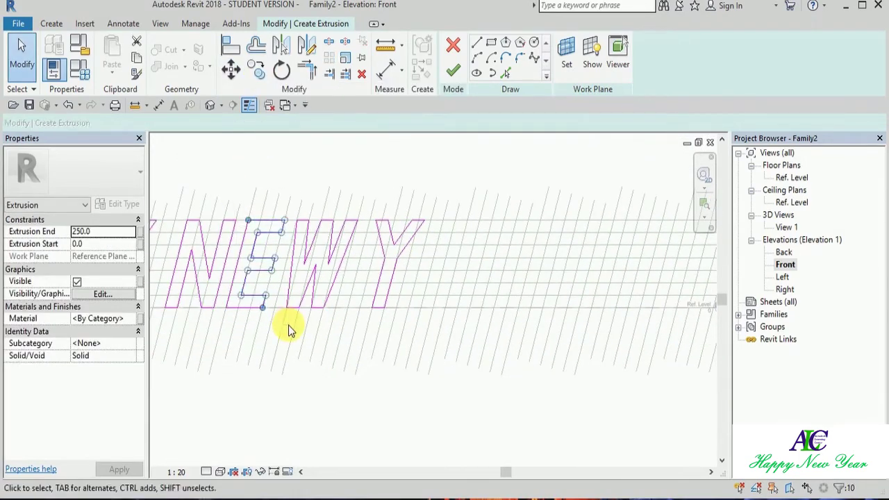
{"action": "scroll", "coordinate": [234, 288], "scroll_direction": "up", "scroll_amount": 1}
{"action": "left_click", "coordinate": [238, 328]}
{"action": "scroll", "coordinate": [501, 377], "scroll_direction": "down", "scroll_amount": 2}
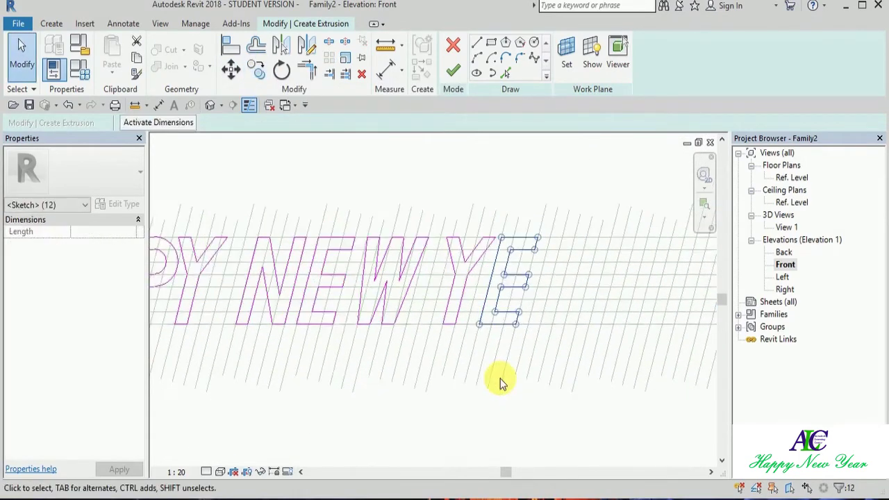
{"action": "scroll", "coordinate": [199, 364], "scroll_direction": "down", "scroll_amount": 1}
{"action": "scroll", "coordinate": [199, 364], "scroll_direction": "up", "scroll_amount": 2}
Copy the A outline and place it after YE
{"action": "left_click_drag", "start_coordinate": [234, 167], "coordinate": [244, 327]}
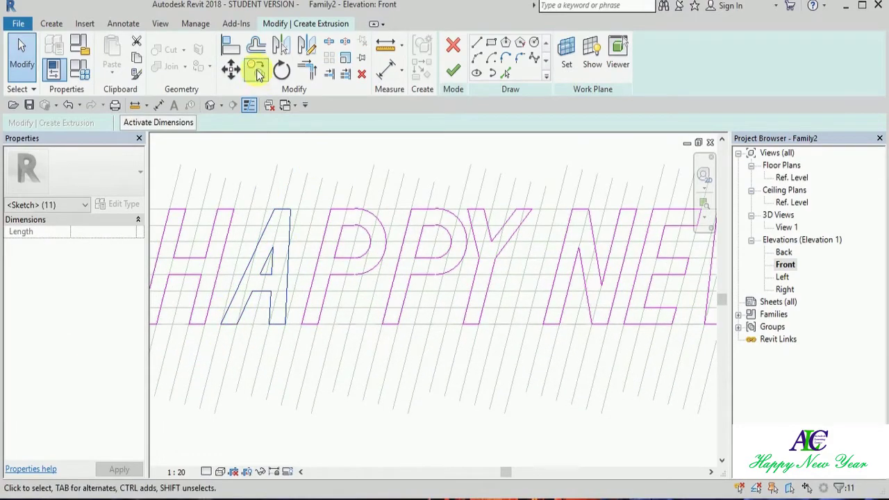
{"action": "left_click", "coordinate": [257, 73]}
{"action": "scroll", "coordinate": [225, 311], "scroll_direction": "down", "scroll_amount": 2}
{"action": "left_click", "coordinate": [605, 314]}
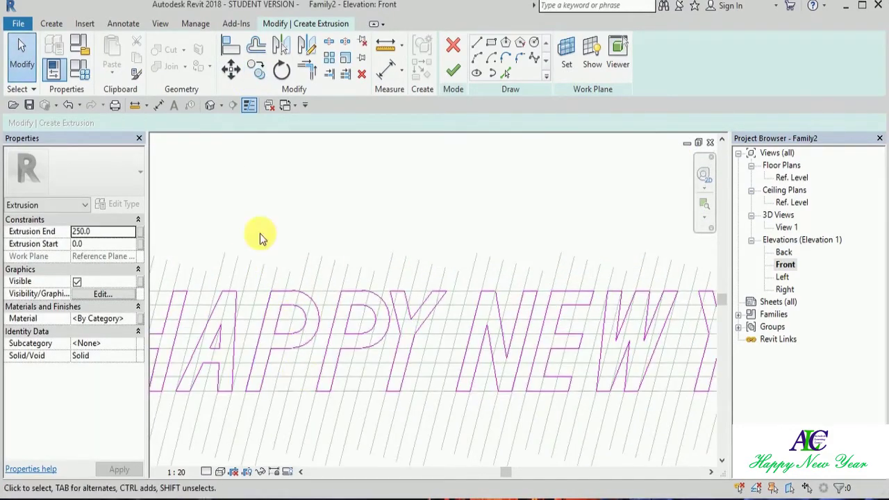
Copy a P outline with CO and place it after YEA
{"action": "left_click_drag", "start_coordinate": [236, 220], "coordinate": [329, 424]}
{"action": "key", "text": "c"}
{"action": "key", "text": "o"}
{"action": "left_click", "coordinate": [258, 387]}
{"action": "scroll", "coordinate": [565, 378], "scroll_direction": "up", "scroll_amount": 2}
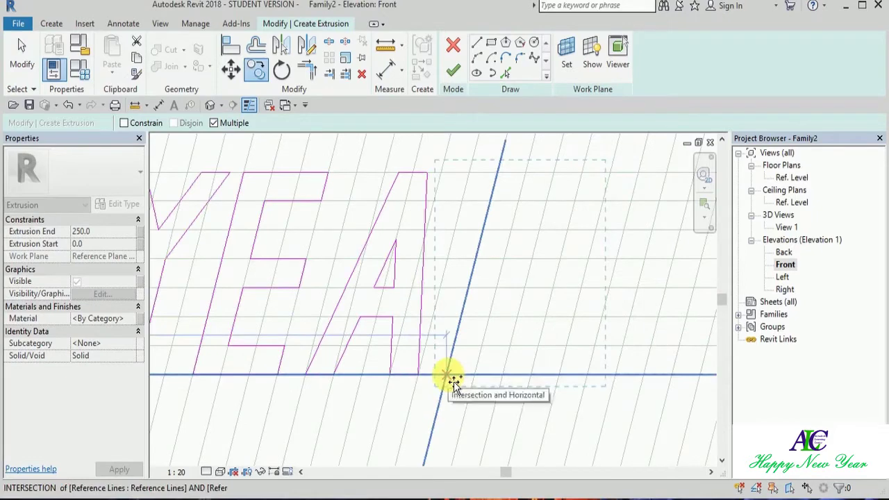
{"action": "left_click", "coordinate": [452, 377]}
Draw a leg under the last P's bowl with LI to form the R
{"action": "key", "text": "l"}
{"action": "key", "text": "i"}
{"action": "scroll", "coordinate": [405, 321], "scroll_direction": "up", "scroll_amount": 2}
{"action": "left_click", "coordinate": [405, 322]}
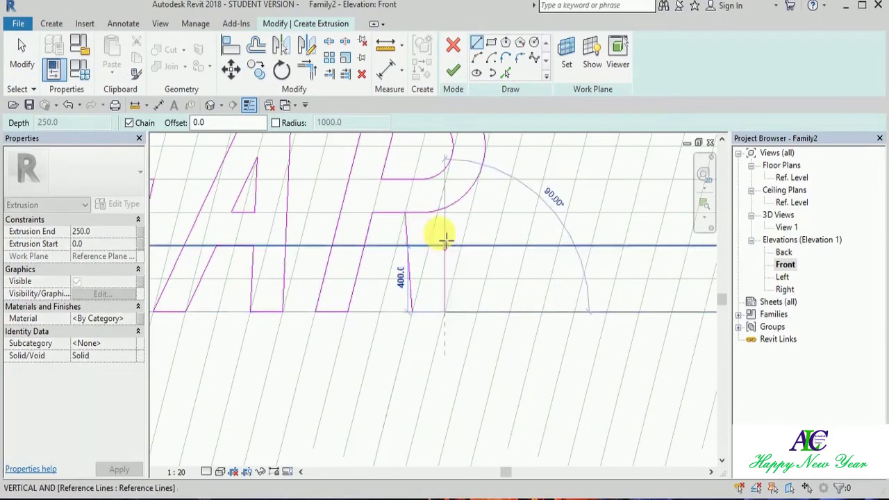
{"action": "scroll", "coordinate": [445, 229], "scroll_direction": "up", "scroll_amount": 2}
{"action": "key", "text": "Escape"}
{"action": "key", "text": "Escape"}
{"action": "scroll", "coordinate": [437, 259], "scroll_direction": "down", "scroll_amount": 2}
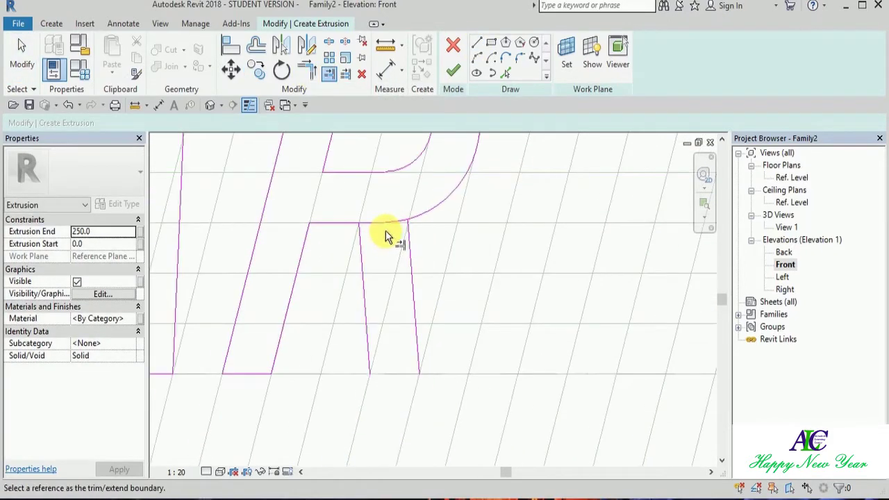